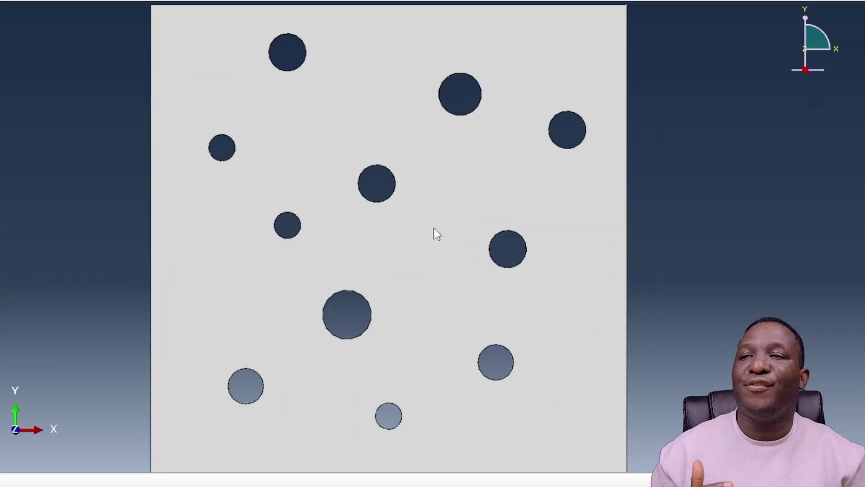
Step: Seed the SteelRVE part with global size 9 and generate its mesh
scroll(434, 228, up, 2)
scroll(434, 228, down, 3)
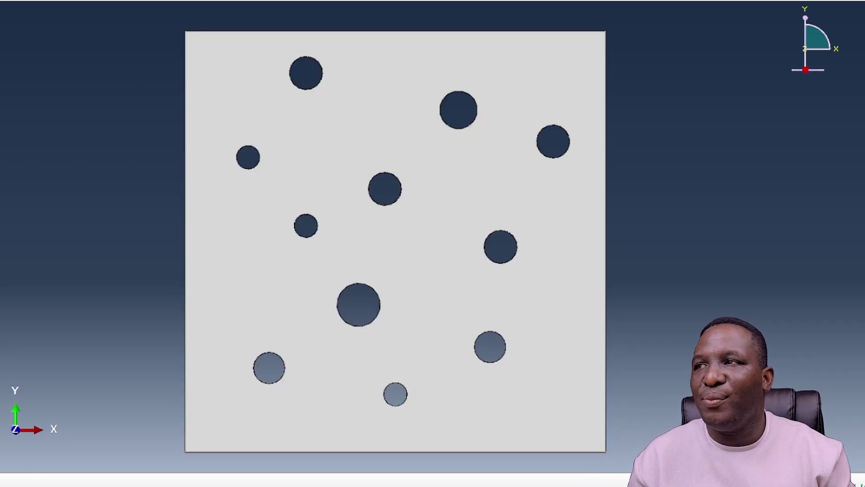
double_click(110, 319)
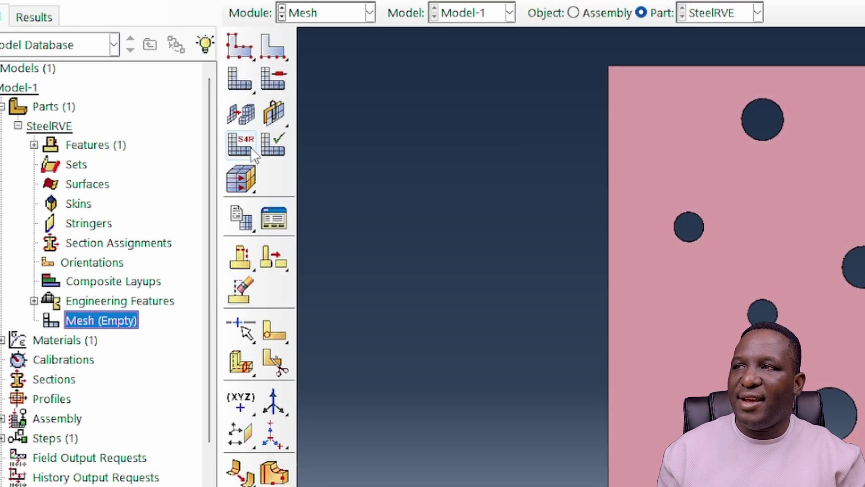
click(244, 49)
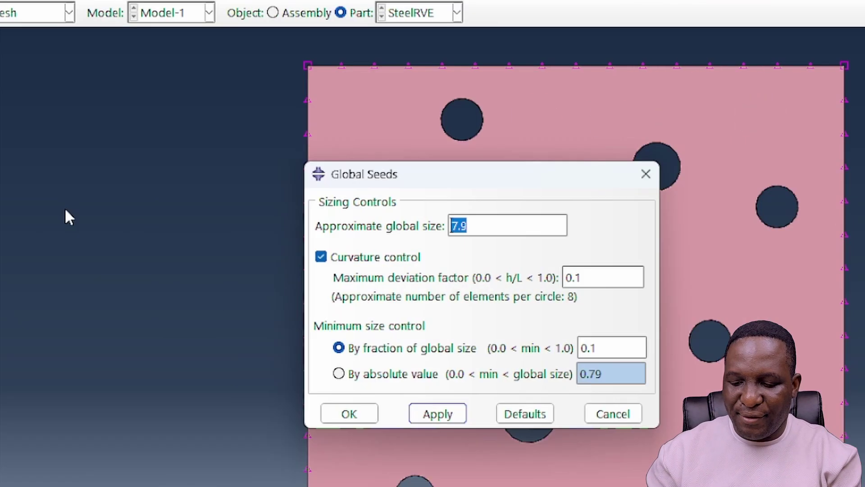
text(9)
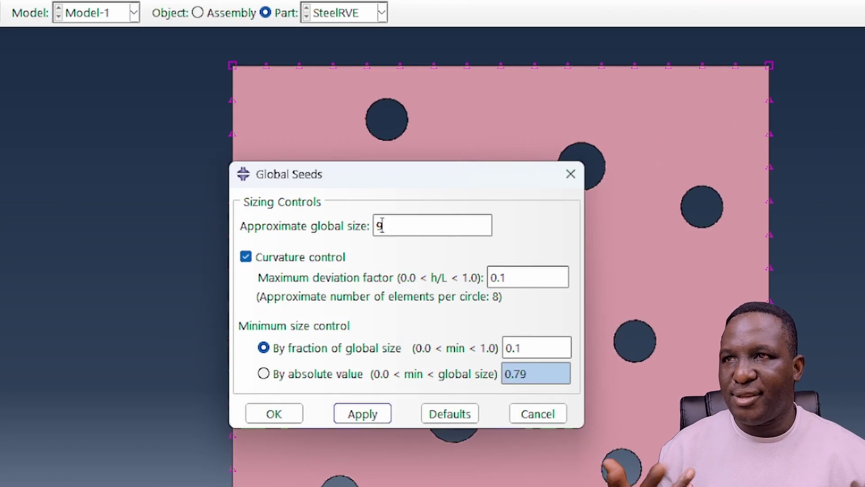
click(366, 414)
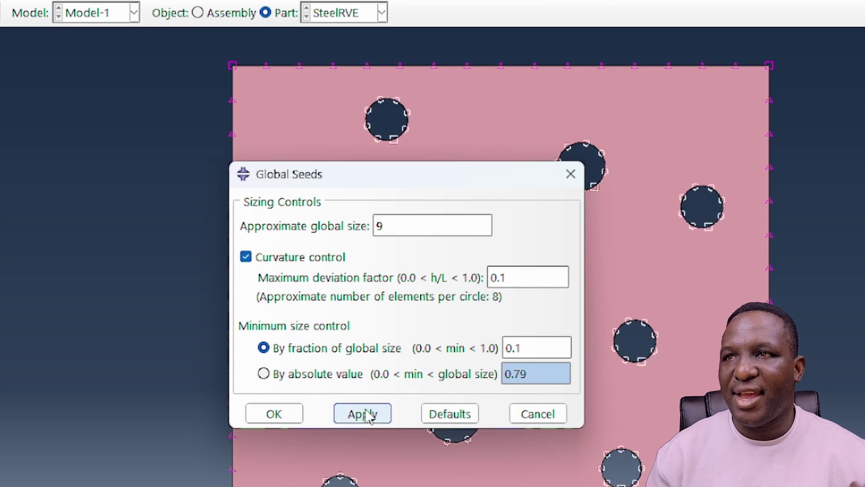
click(273, 414)
click(21, 43)
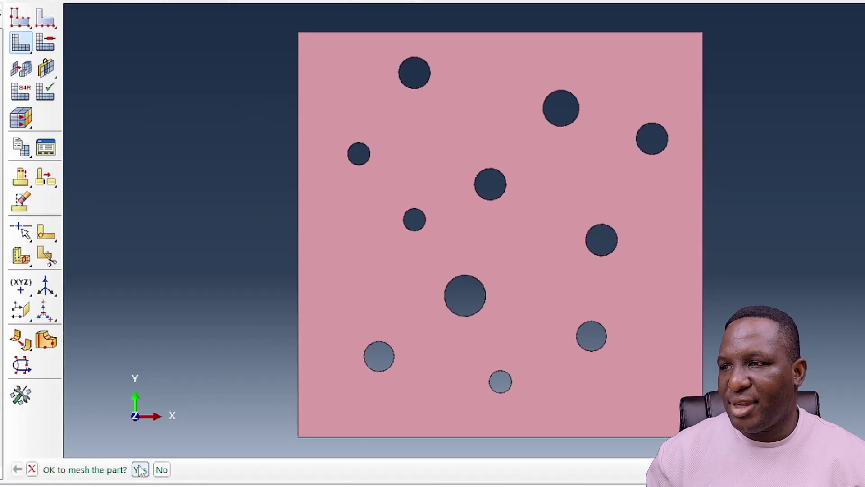
click(141, 470)
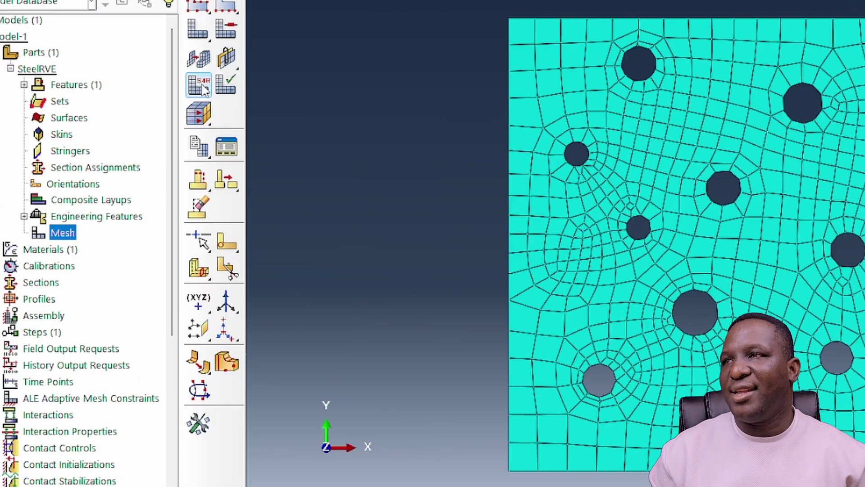
Step: Assign explicit CPS4R plane-stress elements with element deletion on and 0.98 maximum degradation
click(198, 83)
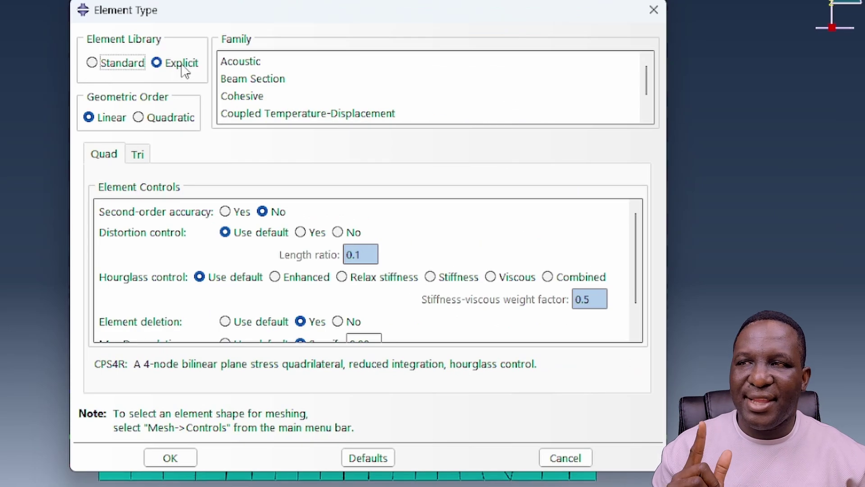
click(181, 65)
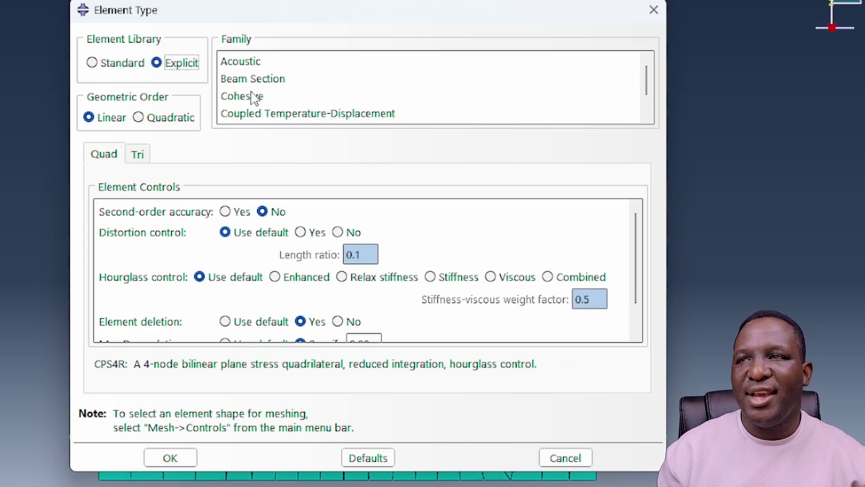
scroll(260, 95, down, 2)
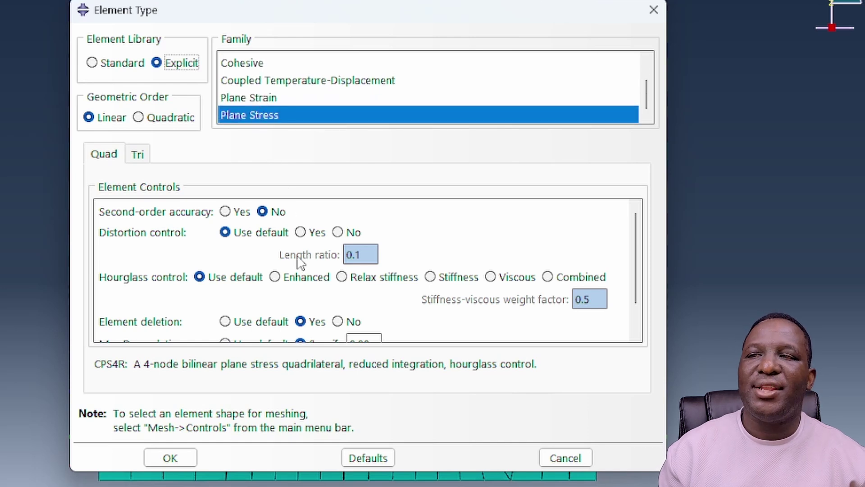
scroll(302, 270, down, 2)
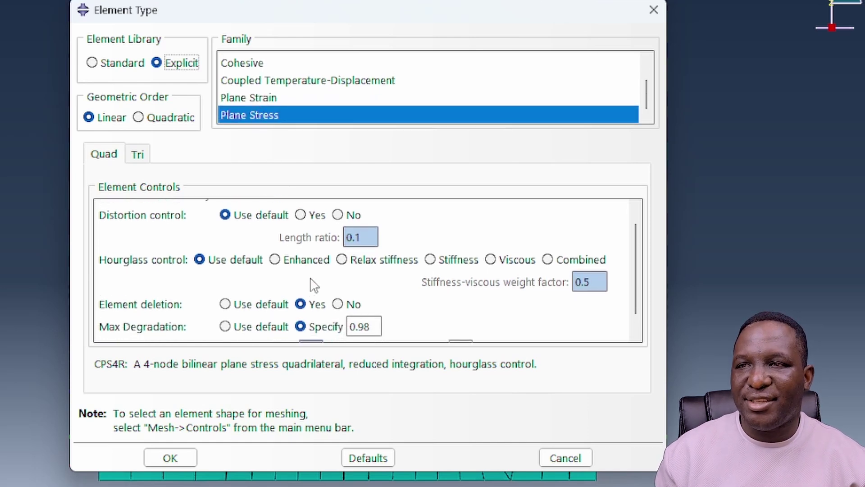
scroll(311, 288, down, 1)
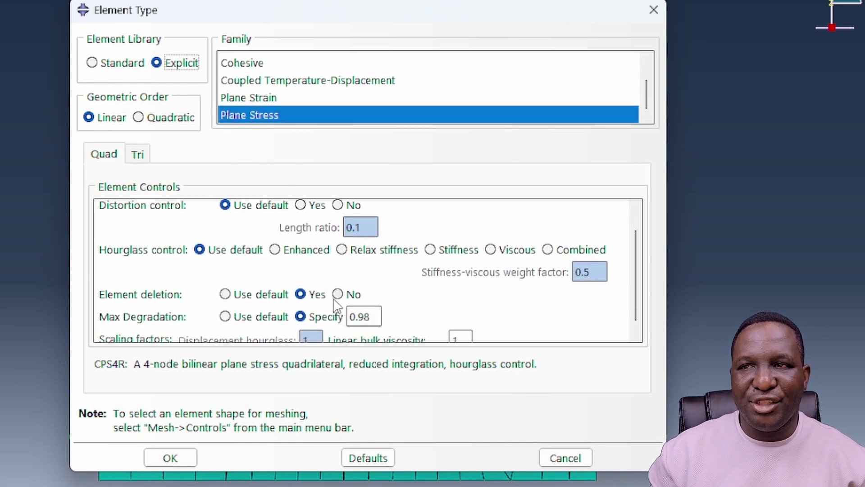
click(324, 297)
drag(372, 317, 341, 315)
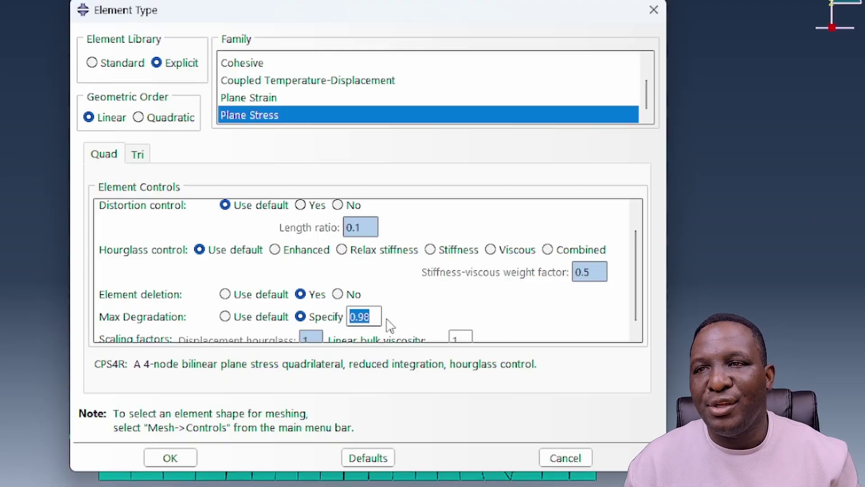
click(375, 317)
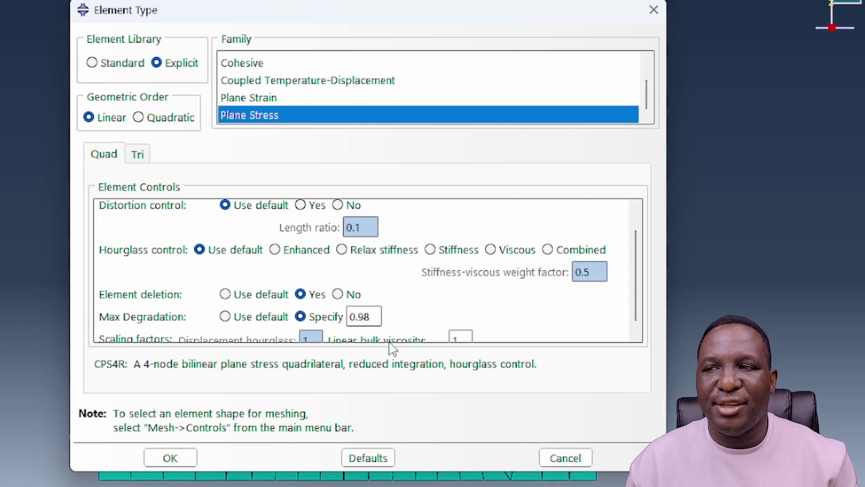
click(171, 458)
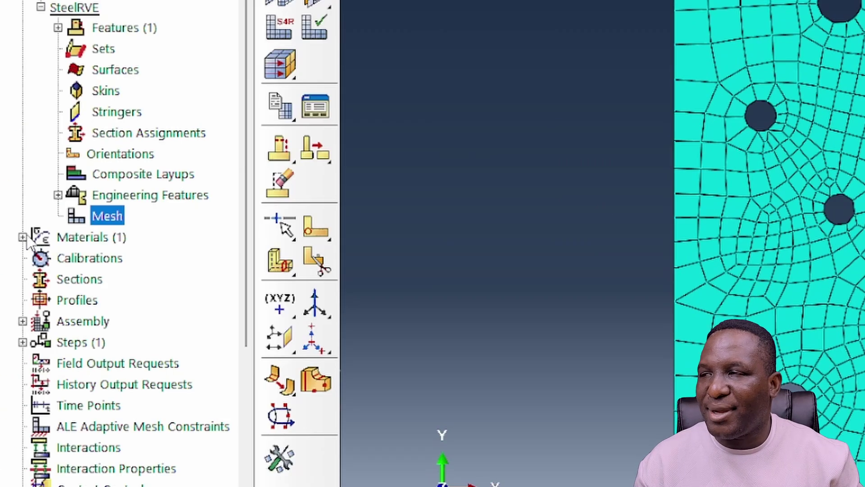
Step: Open the Steel material and review its Density, Elastic and Plastic (310000000 to 400000000) data
click(23, 238)
double_click(63, 258)
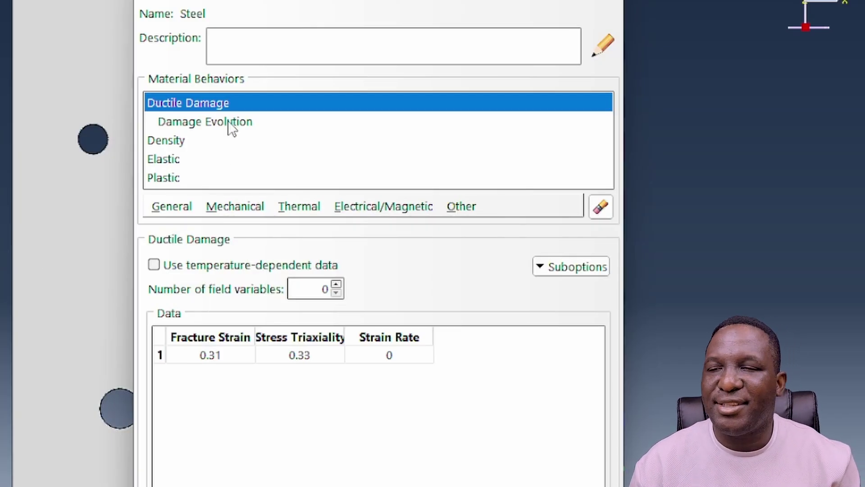
click(167, 140)
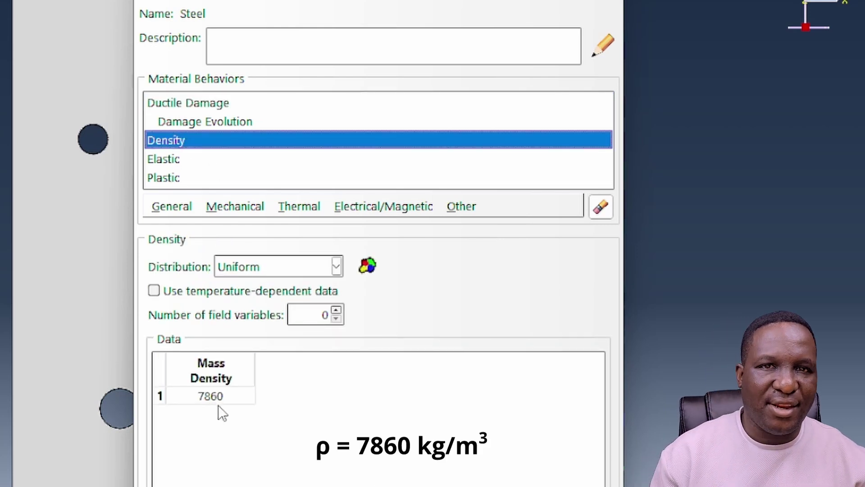
click(175, 161)
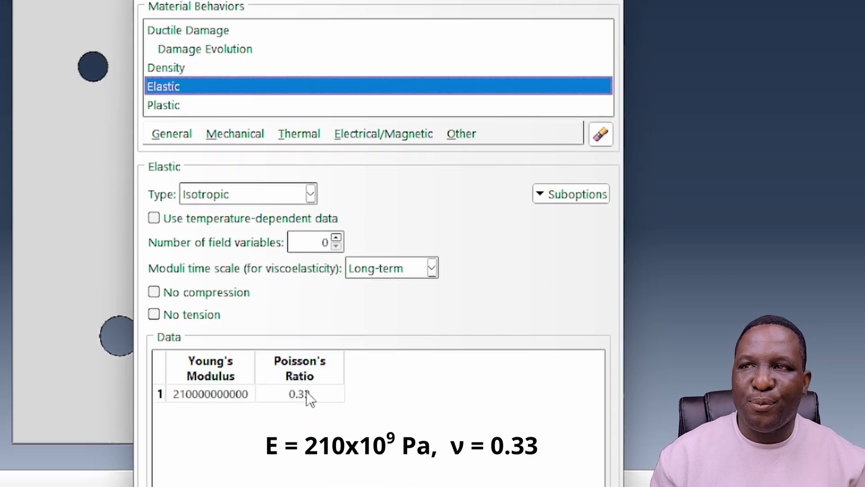
click(163, 112)
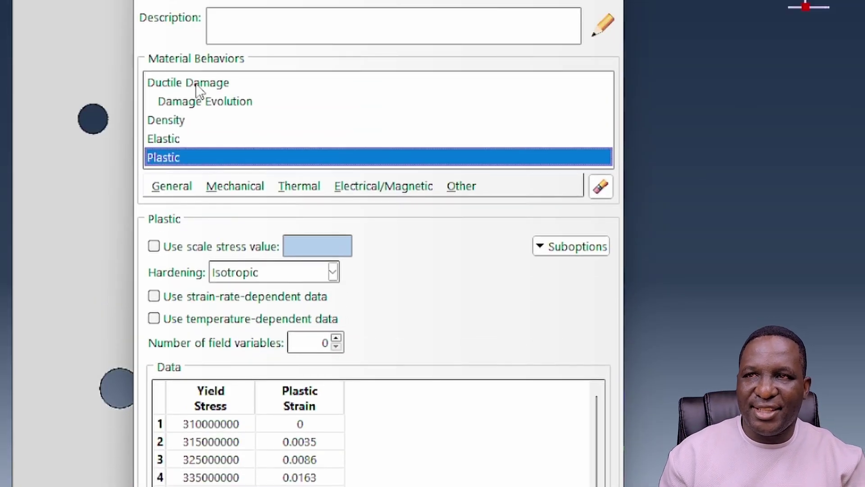
Step: Check the Steel Ductile Damage fracture strain of 0.31 and bring up its Damage Evolution settings
click(235, 187)
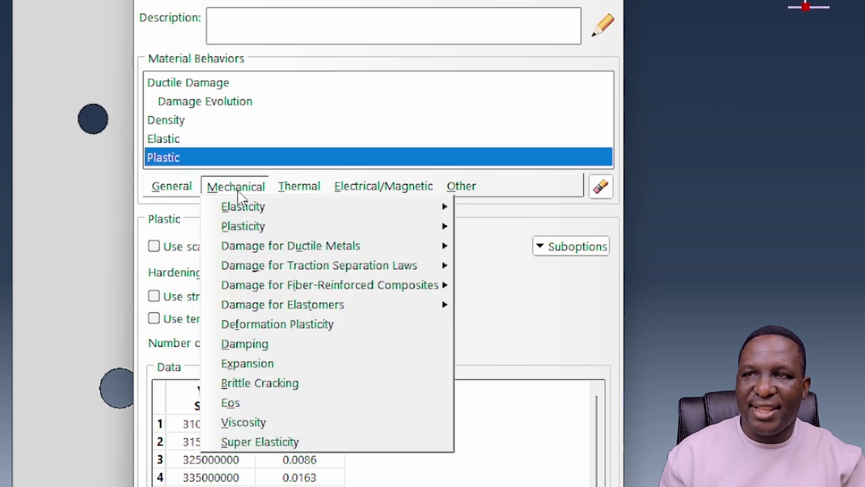
mouse_move(353, 245)
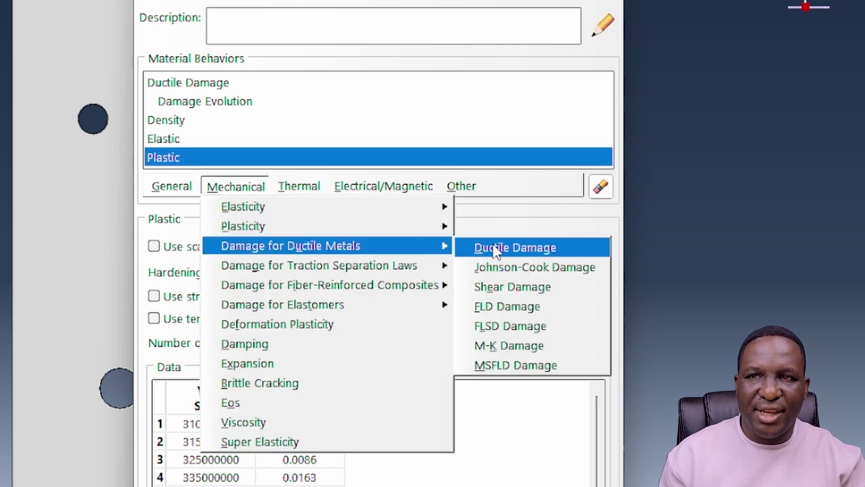
click(532, 458)
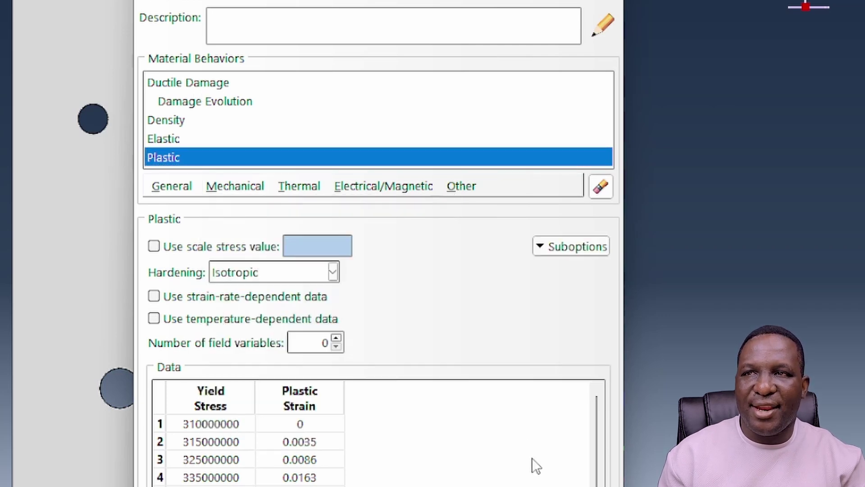
click(215, 85)
double_click(227, 335)
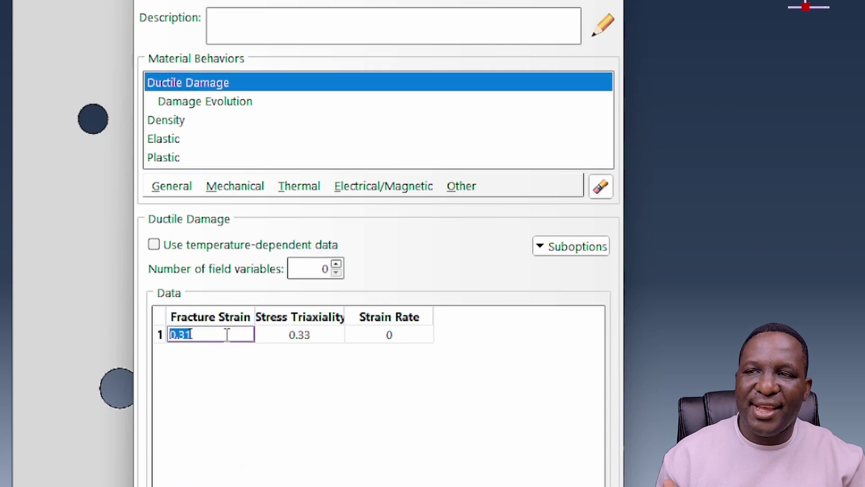
click(238, 394)
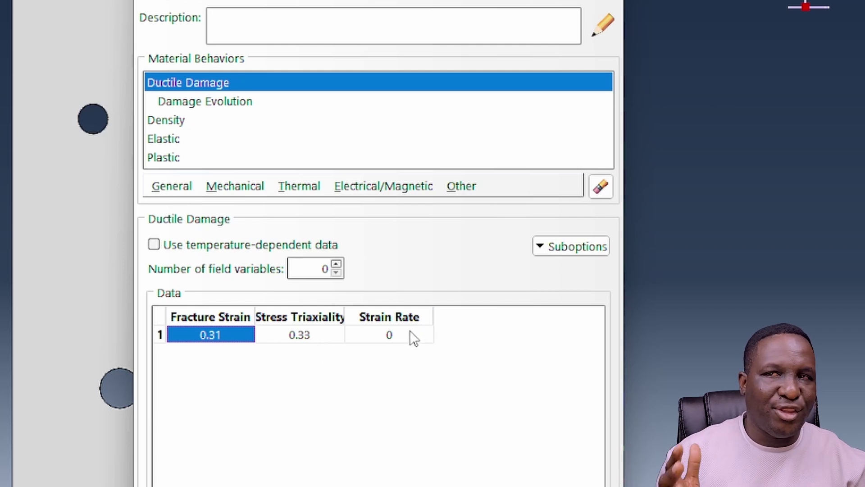
click(221, 104)
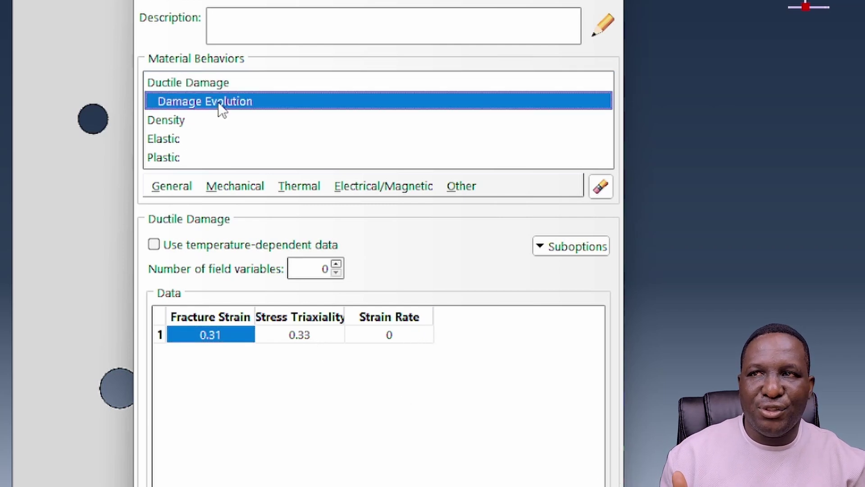
double_click(220, 106)
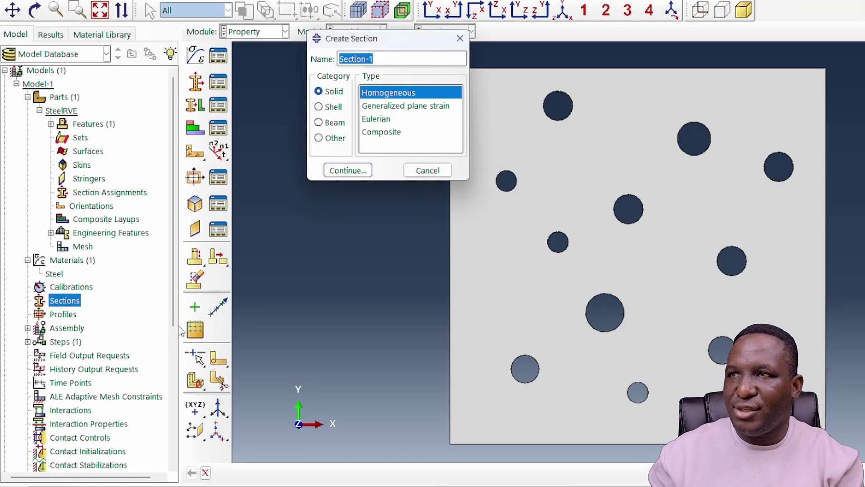
Step: Create steelSection as a solid homogeneous section using the Steel material
text(steel)
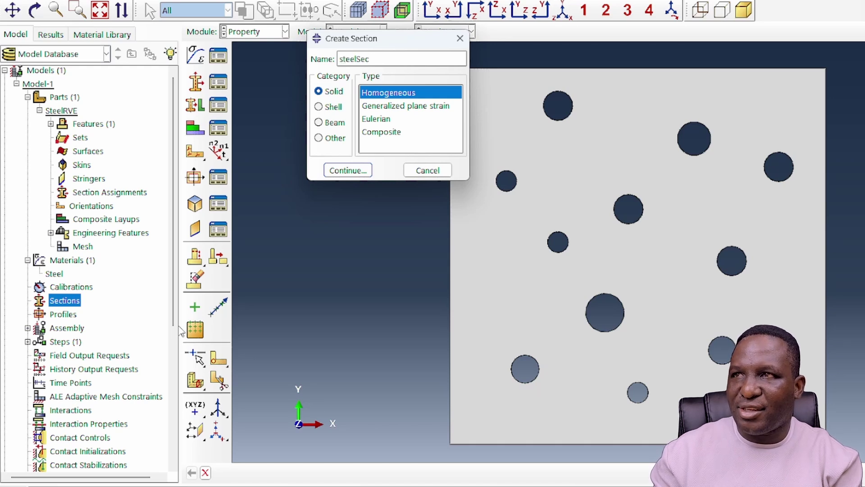
key(Return)
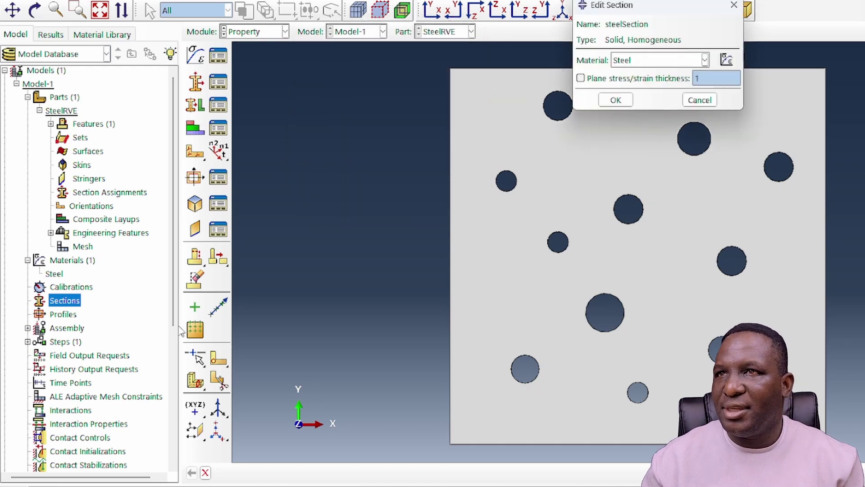
click(622, 100)
Step: Assign steelSection to the whole RVE face
double_click(93, 194)
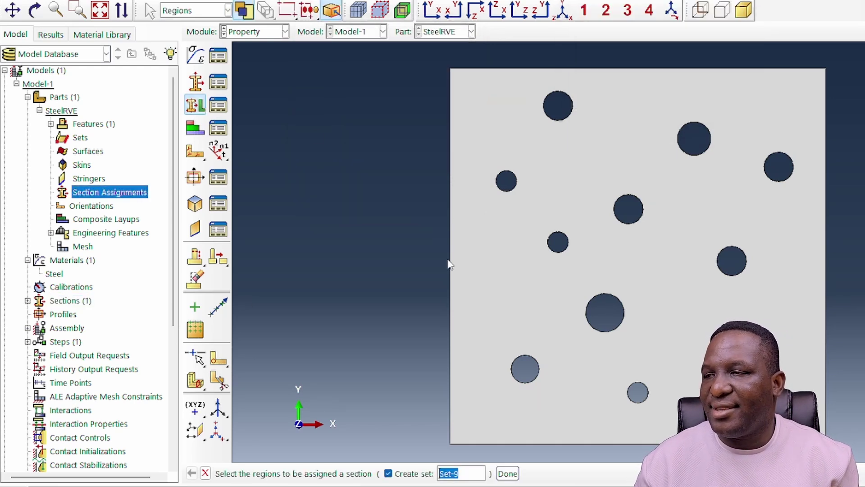
click(399, 476)
click(477, 415)
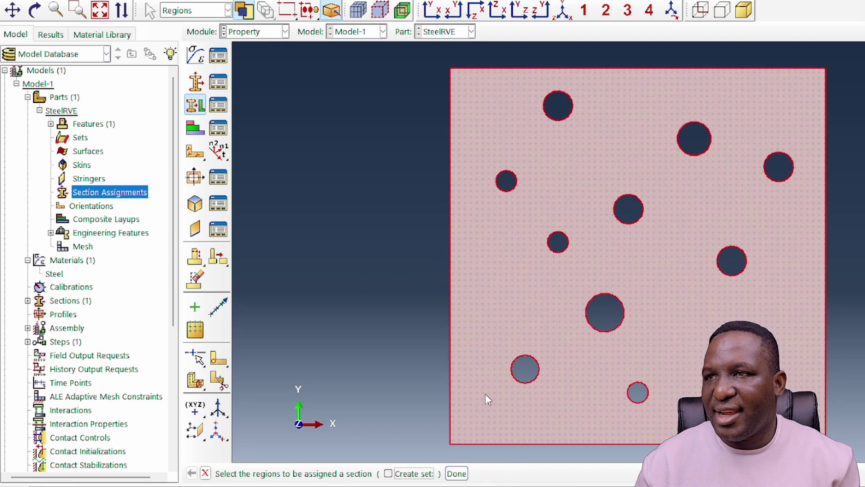
click(456, 474)
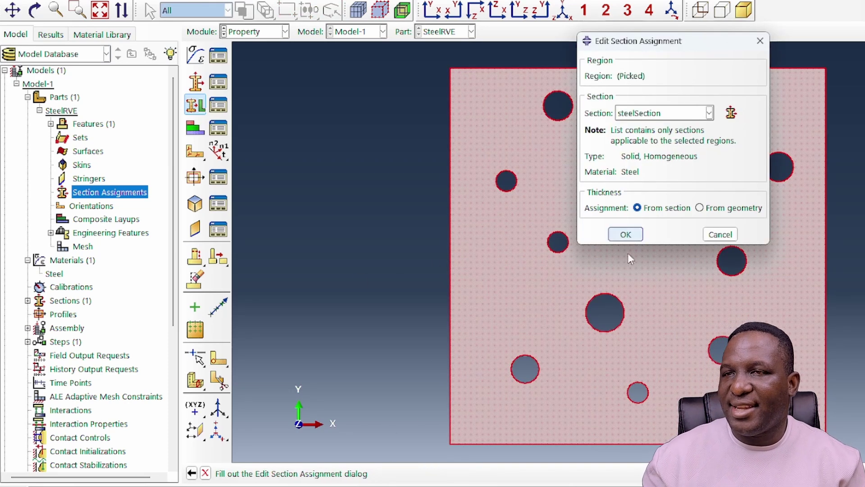
click(625, 234)
Step: Add a dependent SteelRVE instance, SteelRVE-1, to the assembly
click(67, 327)
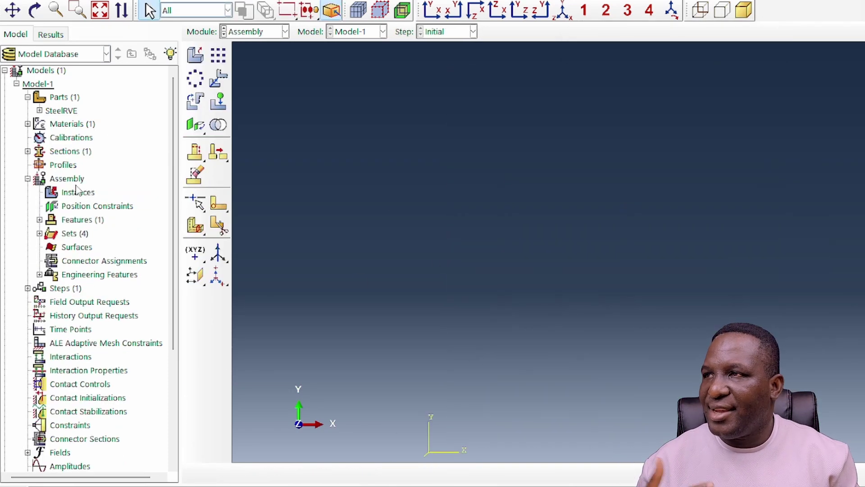
double_click(77, 197)
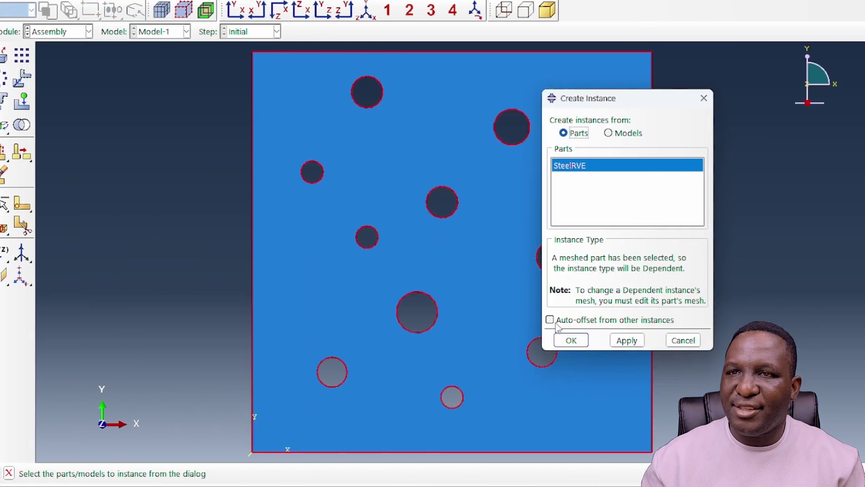
click(563, 339)
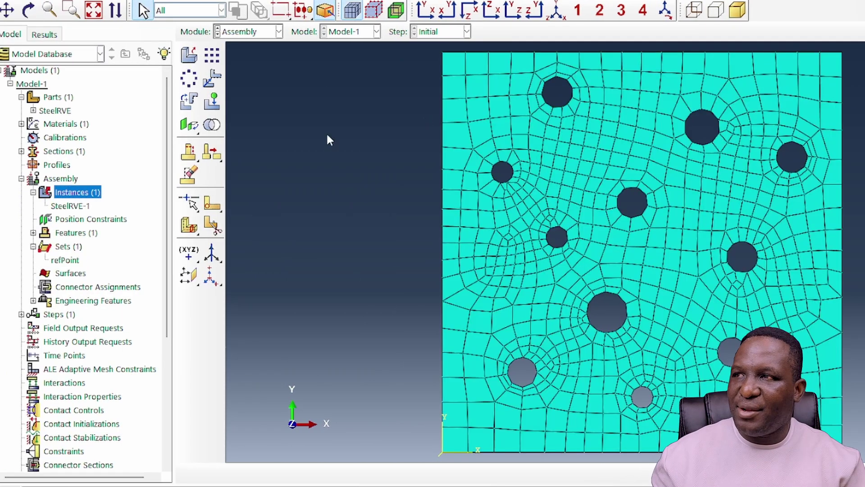
Step: Create the assembly geometry set cornerNodes from the plate's four corner vertices
click(66, 249)
double_click(66, 248)
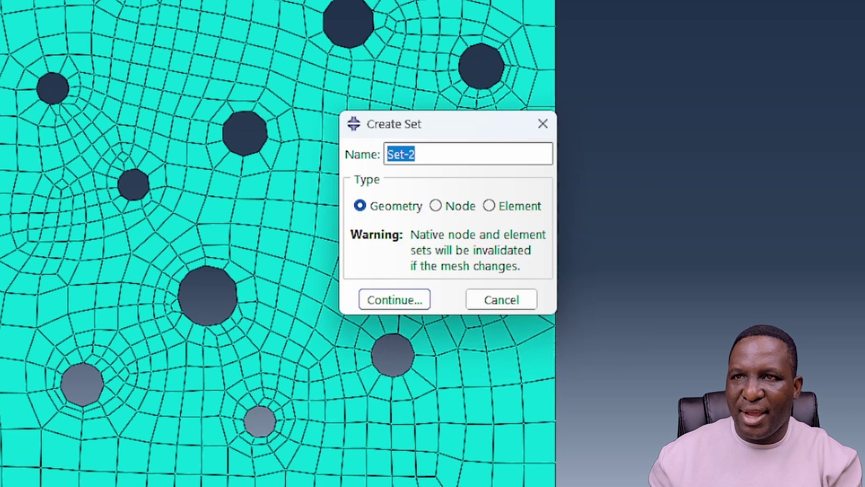
text(cornerNodes)
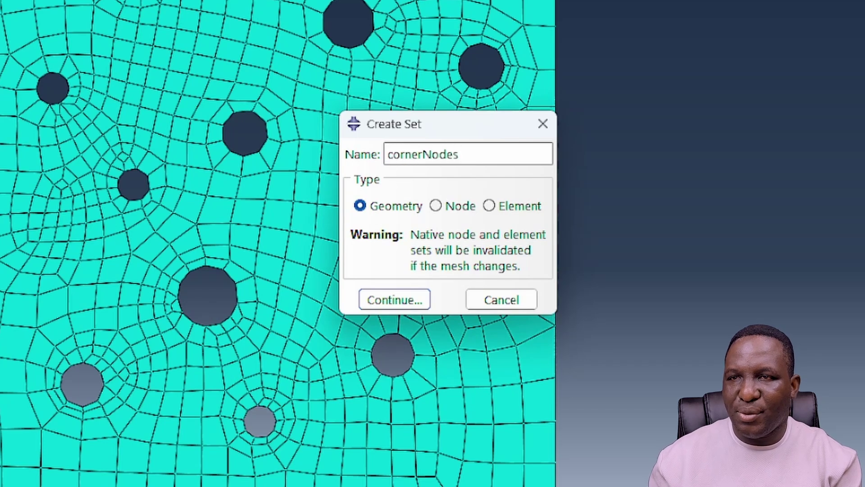
key(Return)
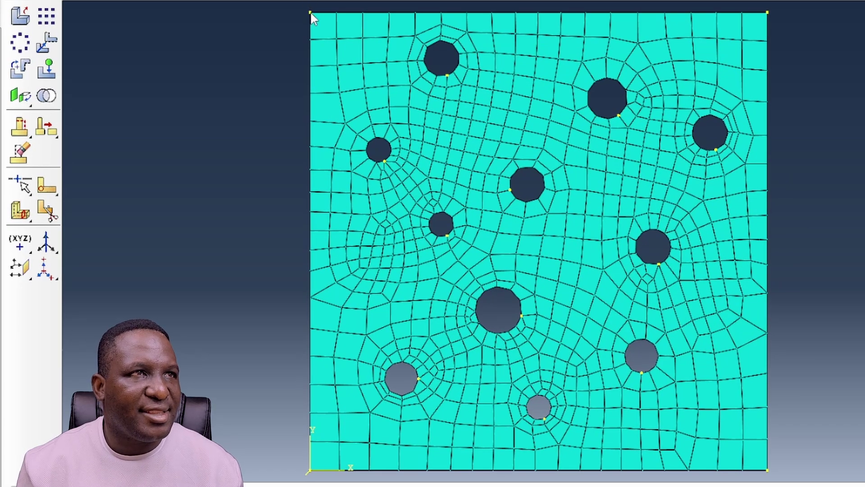
click(310, 13)
shift+click(310, 470)
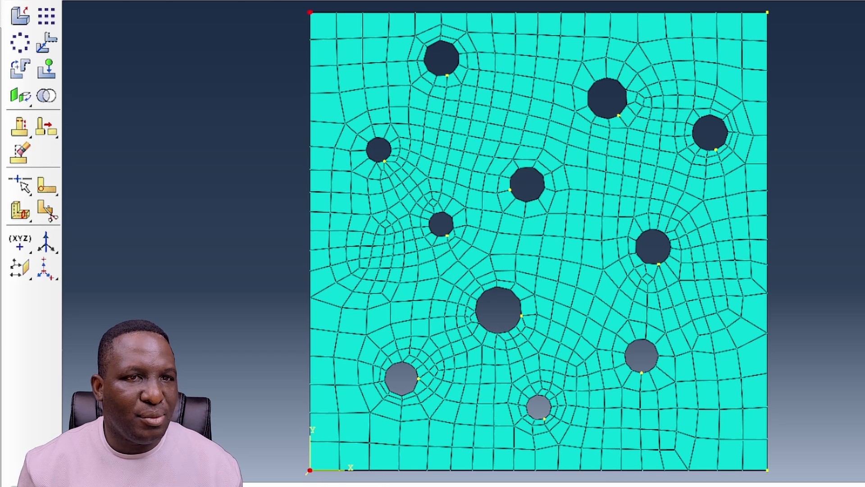
shift+click(768, 470)
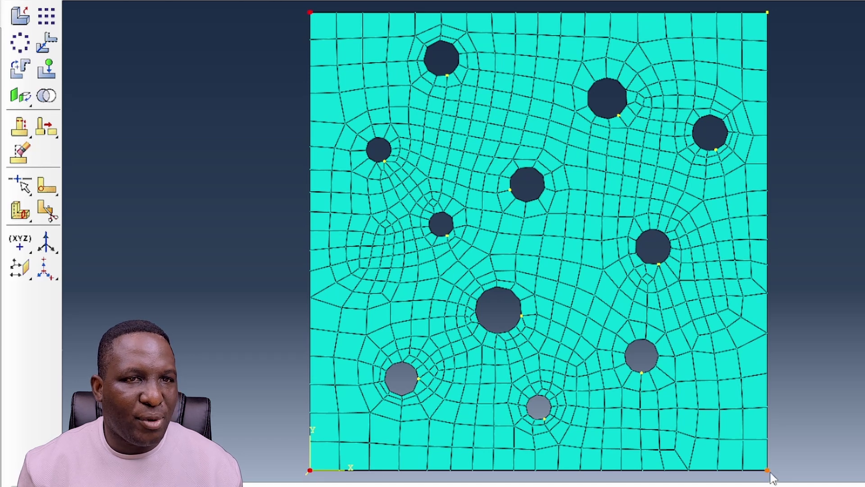
shift+click(767, 13)
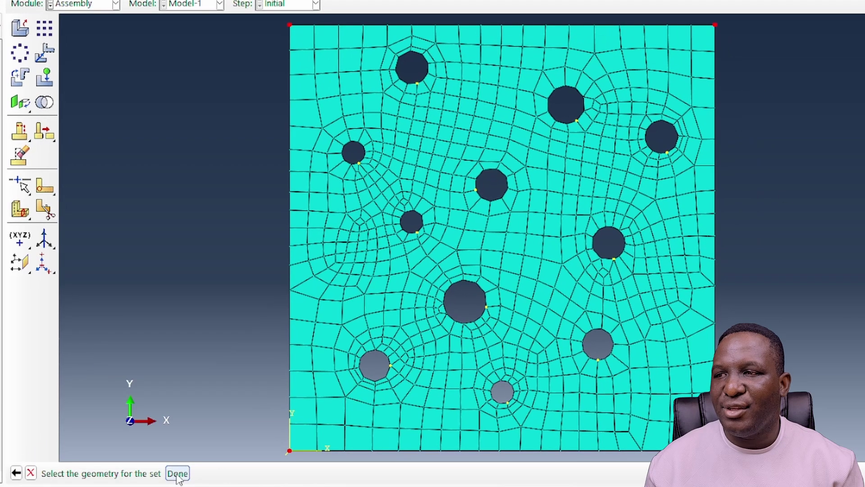
click(177, 473)
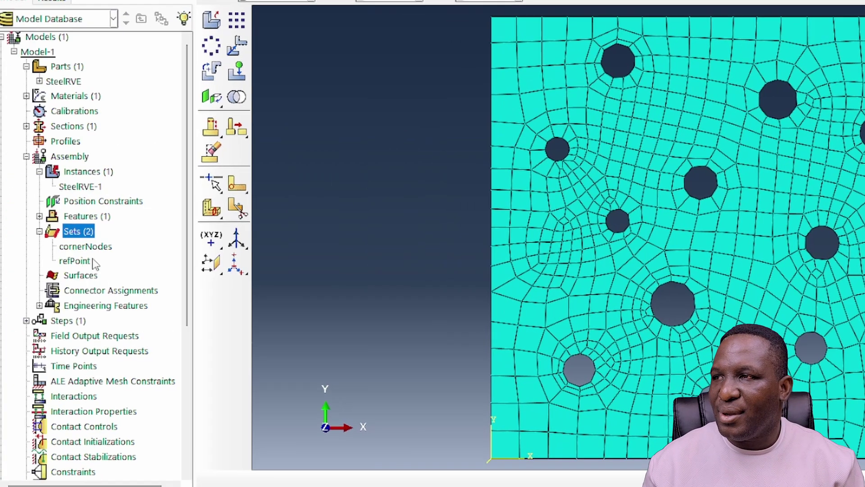
Step: Add Dynamic, Explicit step loadingStep with default settings, then start a history output request
double_click(68, 277)
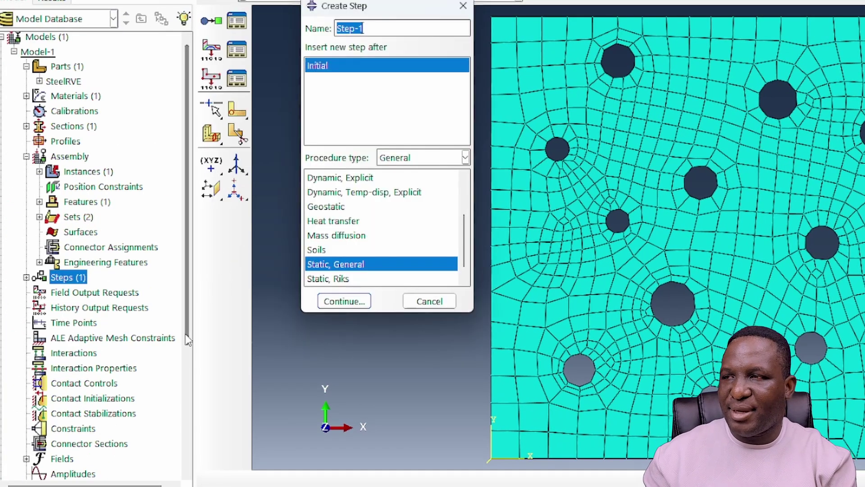
text(loadingStep)
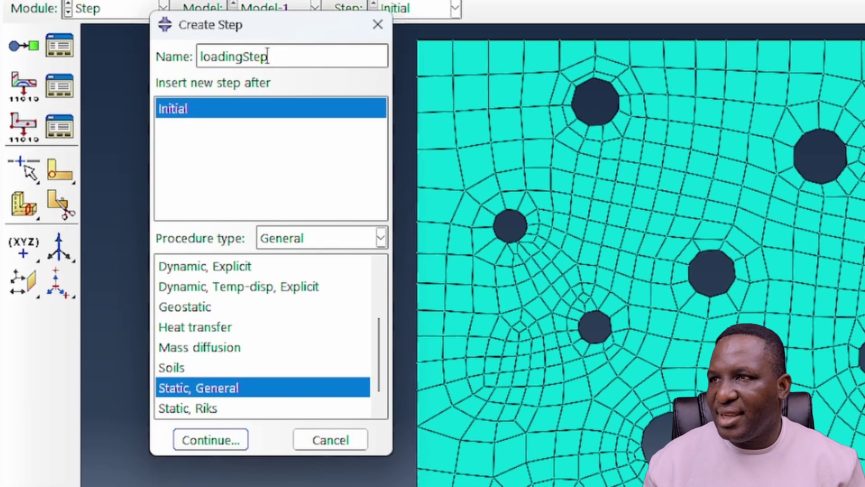
click(221, 266)
scroll(225, 311, up, 1)
click(210, 439)
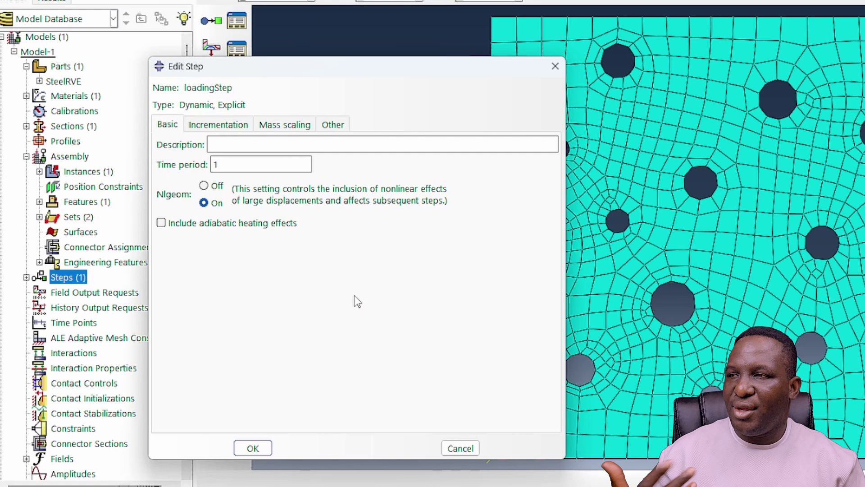
click(266, 448)
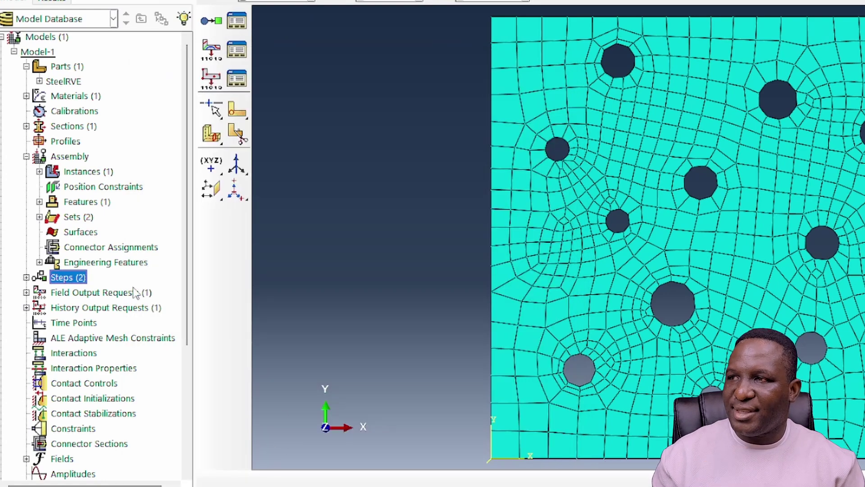
double_click(90, 308)
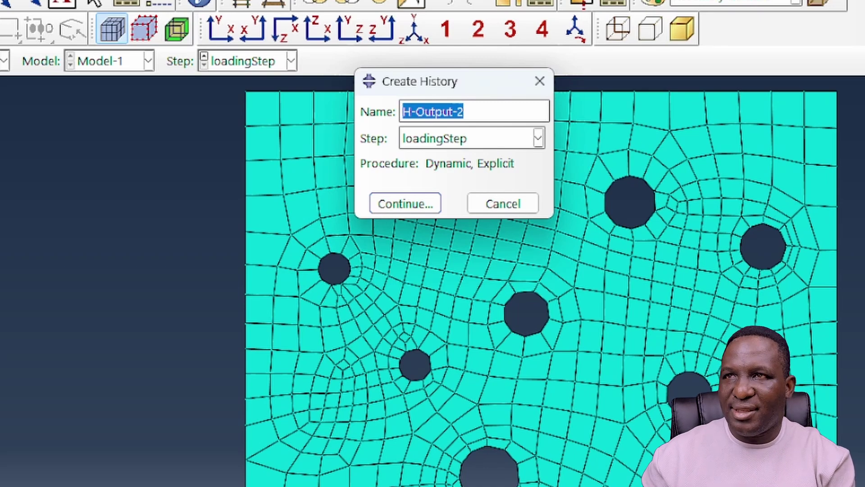
Step: Create CNHO on set cornerNodes recording RF1, RF2, U1, U2, COOR1, COOR2 at 200 intervals
text(CNHO)
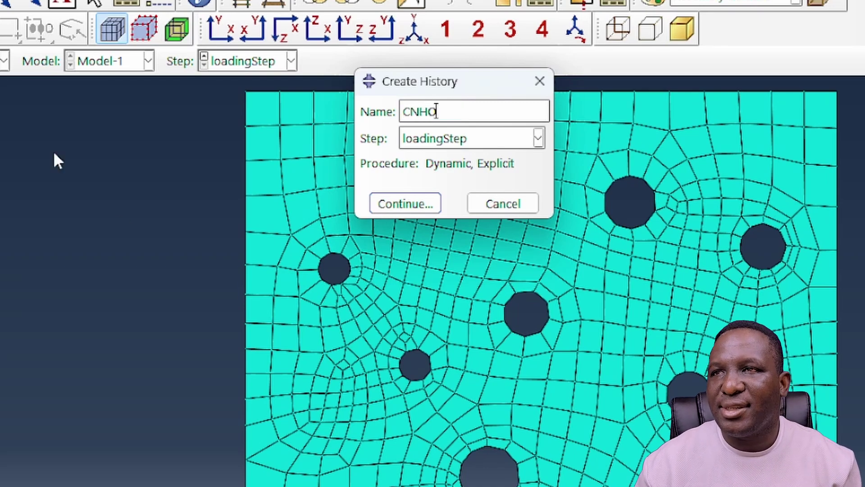
click(408, 212)
click(289, 149)
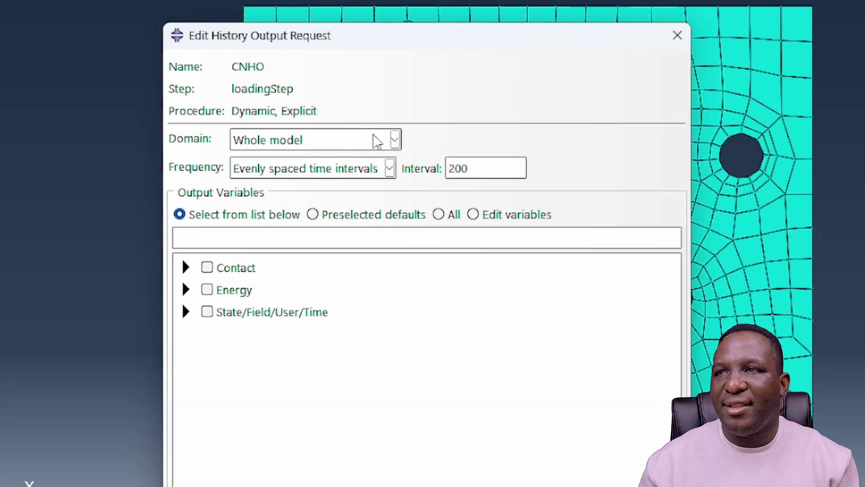
click(248, 185)
click(469, 151)
click(408, 167)
click(295, 247)
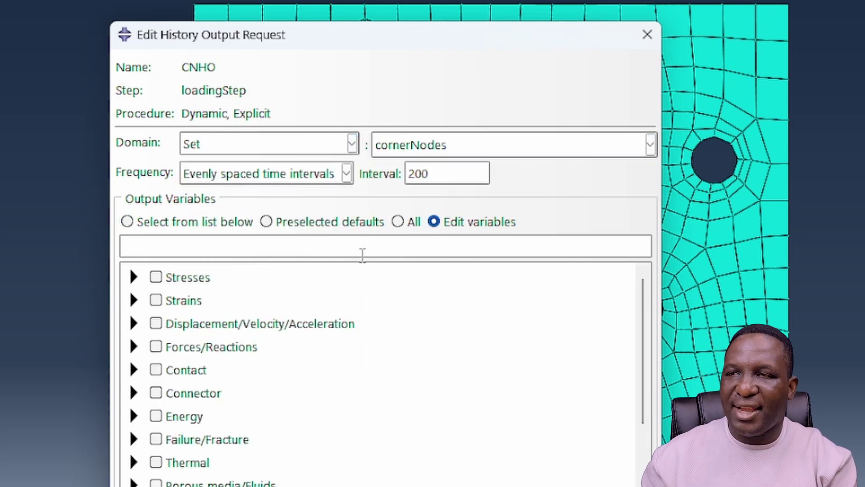
text(RF1, RF2, U1,)
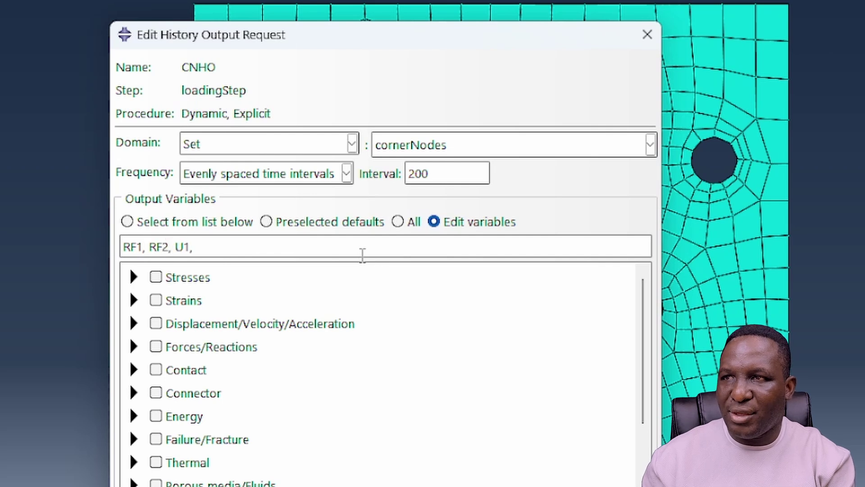
text( U2, COOR1, C)
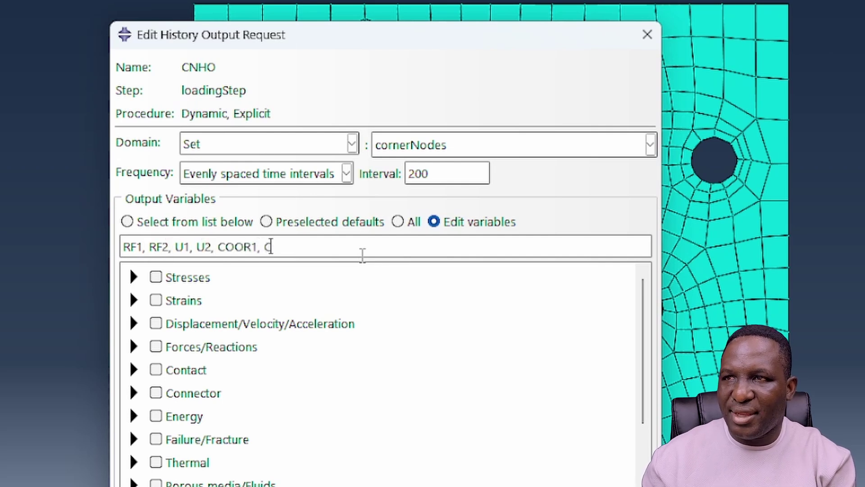
text(OOR2)
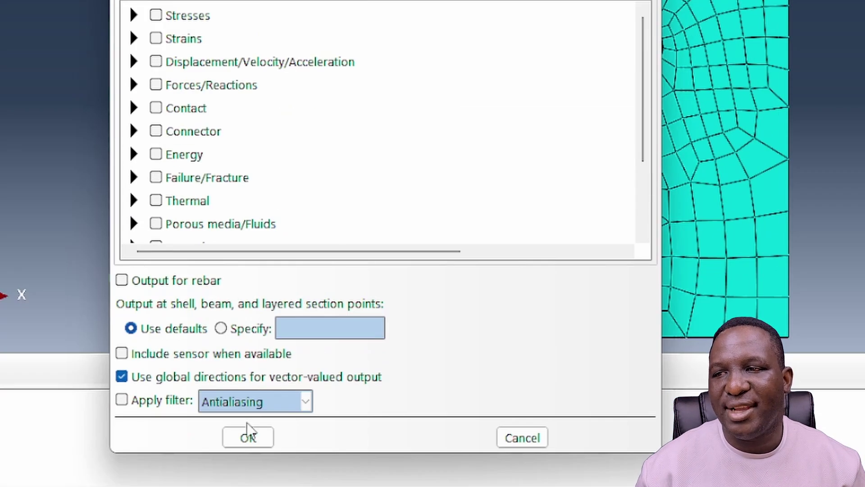
click(248, 435)
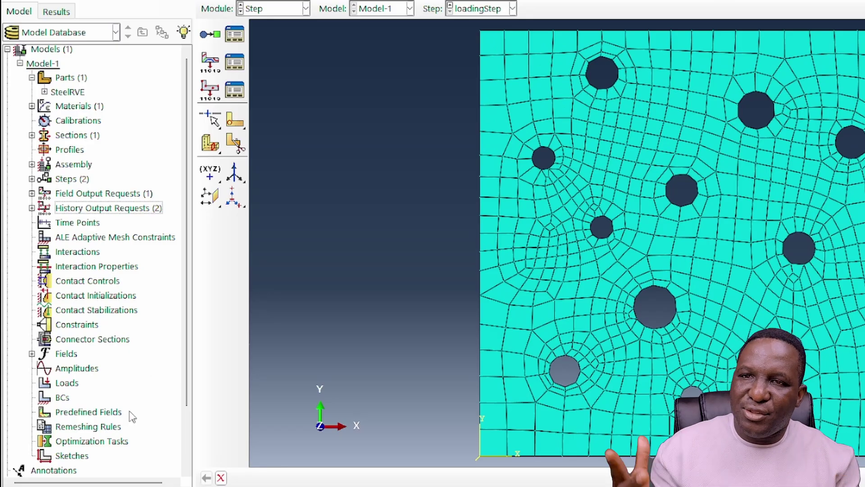
Step: Create Initial-step displacement condition xBackR restraining U1 on the picked region
click(63, 398)
text(x)
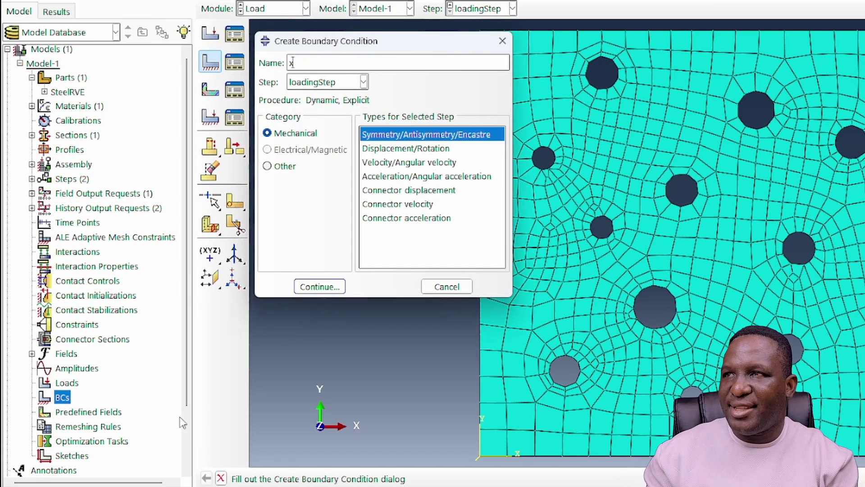
text(BackR)
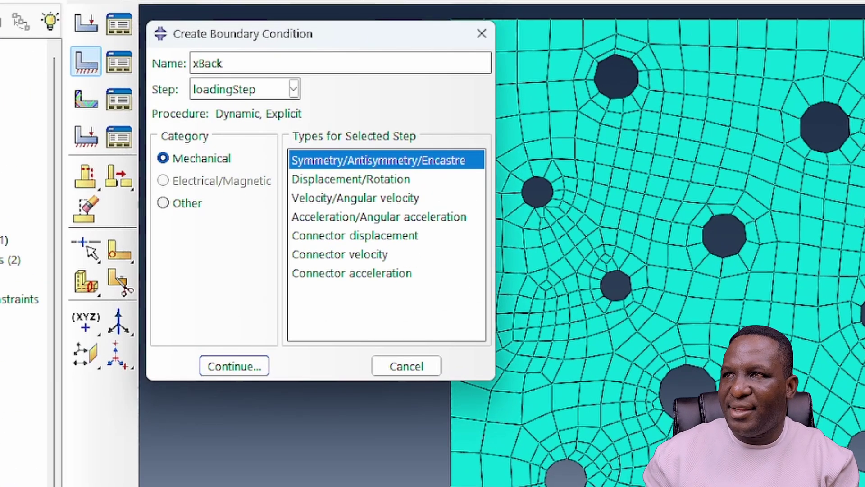
click(242, 92)
click(207, 110)
click(375, 179)
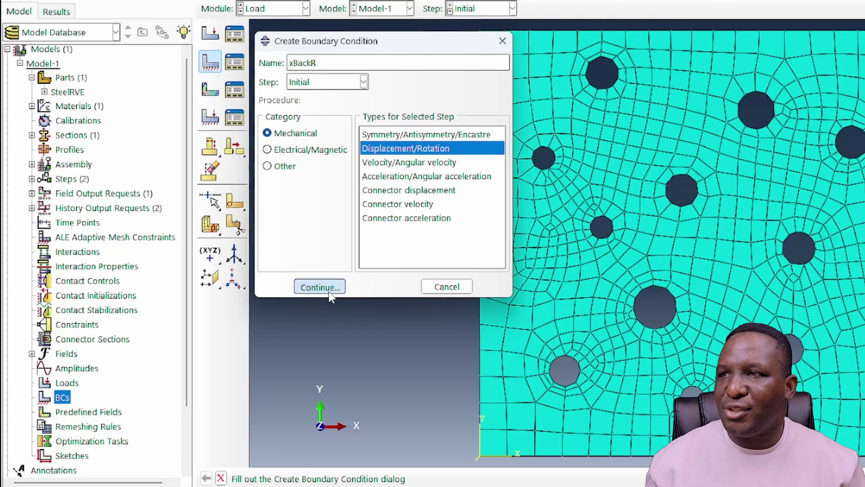
click(235, 366)
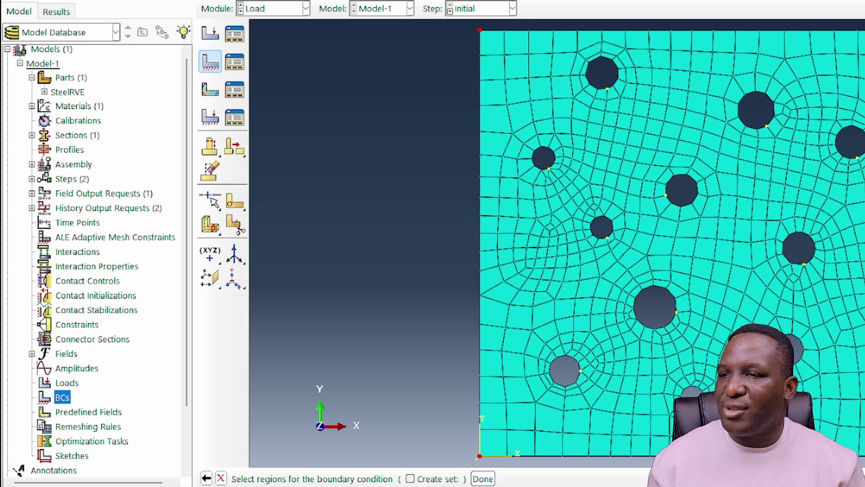
click(482, 479)
click(334, 232)
click(364, 371)
Step: Create Initial-step displacement condition yBaseR restraining only U2 on the picked region
double_click(68, 398)
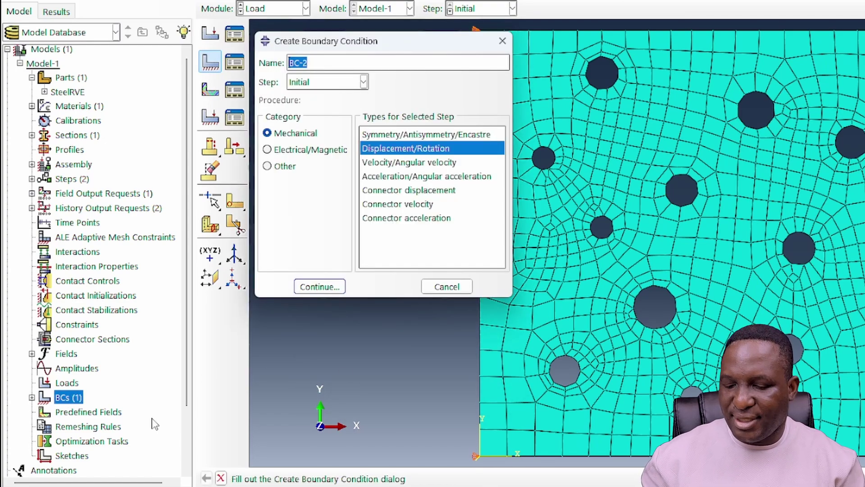
text(yBas)
text(eR)
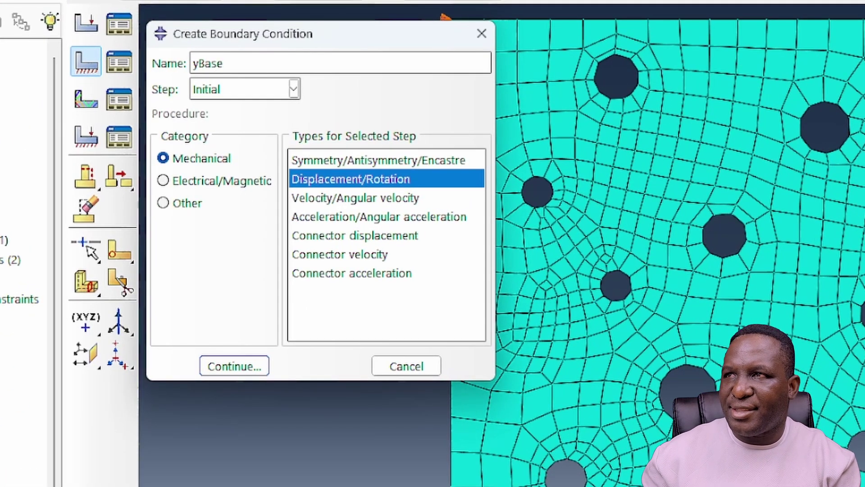
click(246, 372)
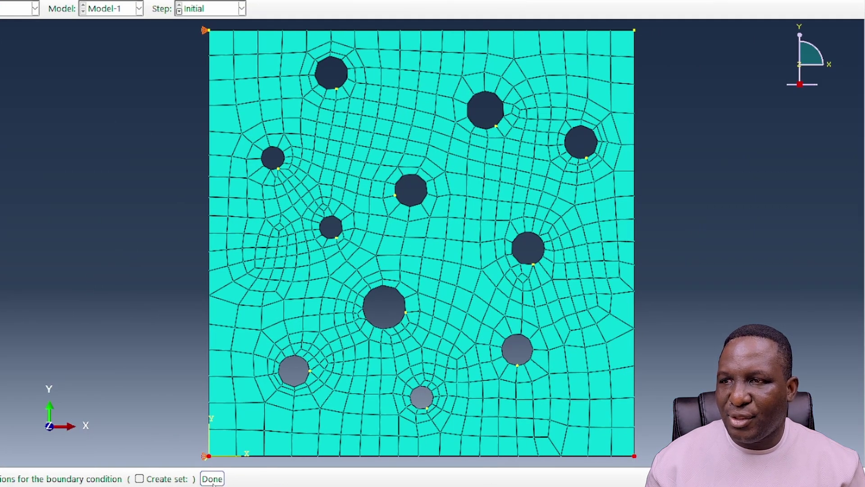
click(212, 479)
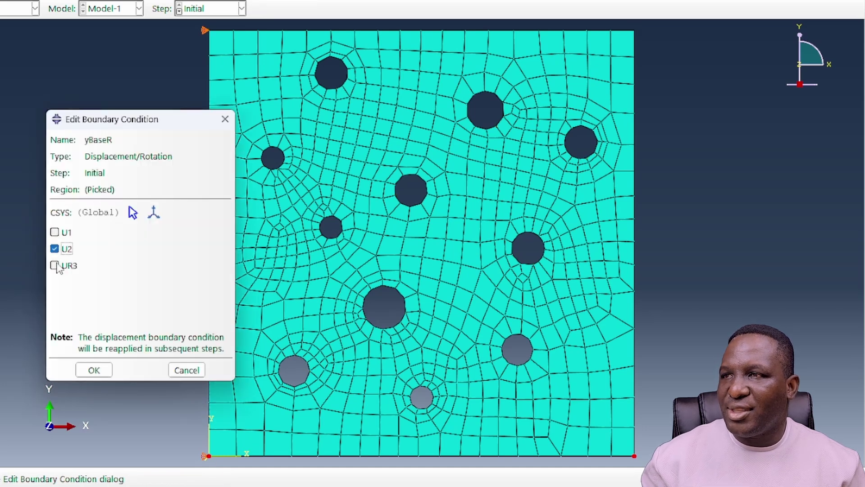
click(94, 370)
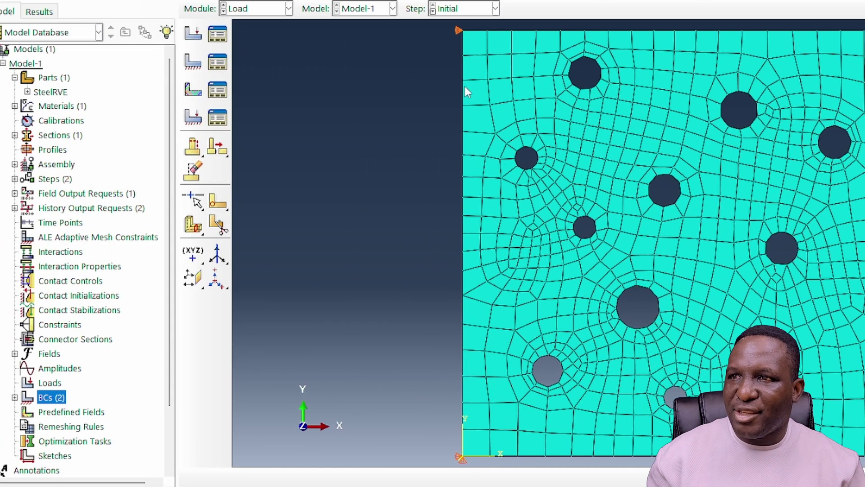
Step: Define xTensileLoad in loadingStep applying U1 = 15 at the plate's bottom-right corner
double_click(54, 398)
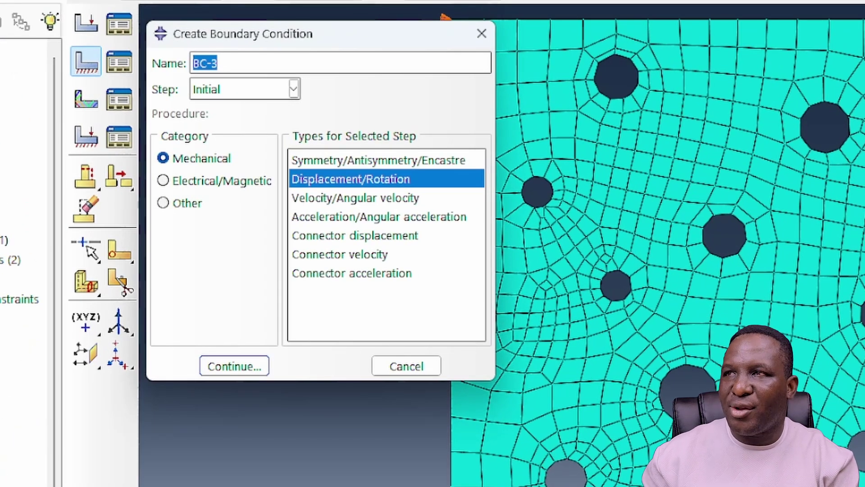
text(xTensileLoad)
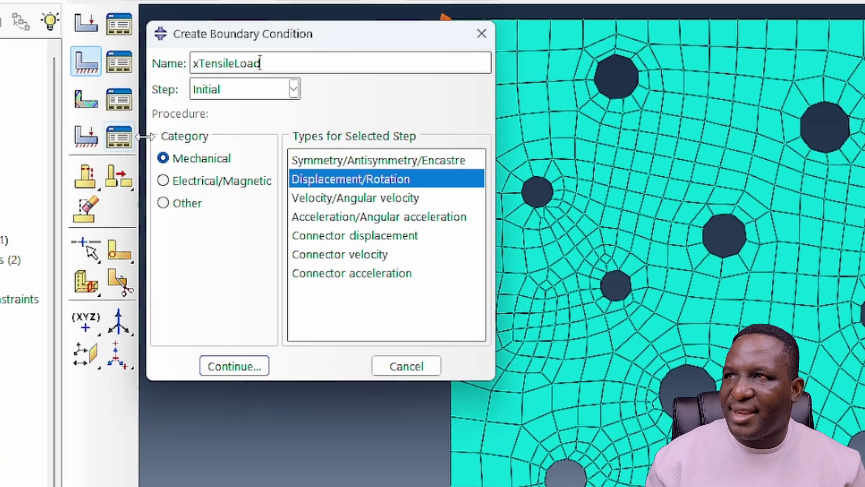
click(234, 89)
click(232, 129)
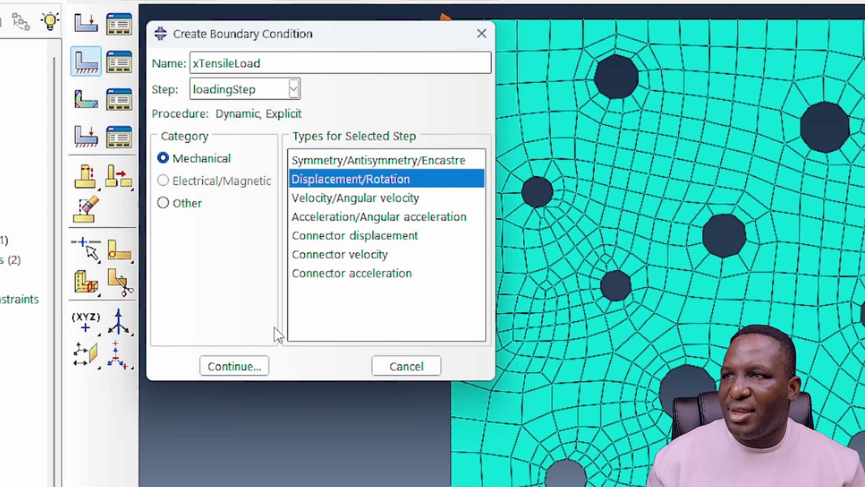
click(234, 366)
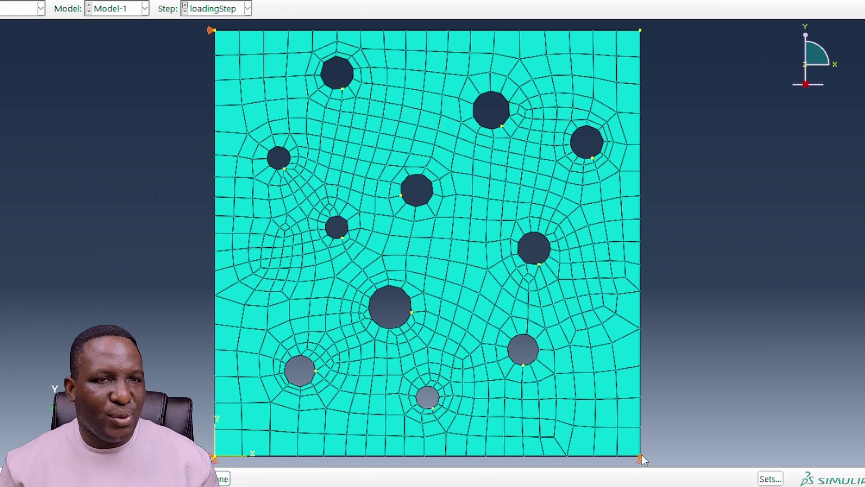
click(642, 459)
click(223, 478)
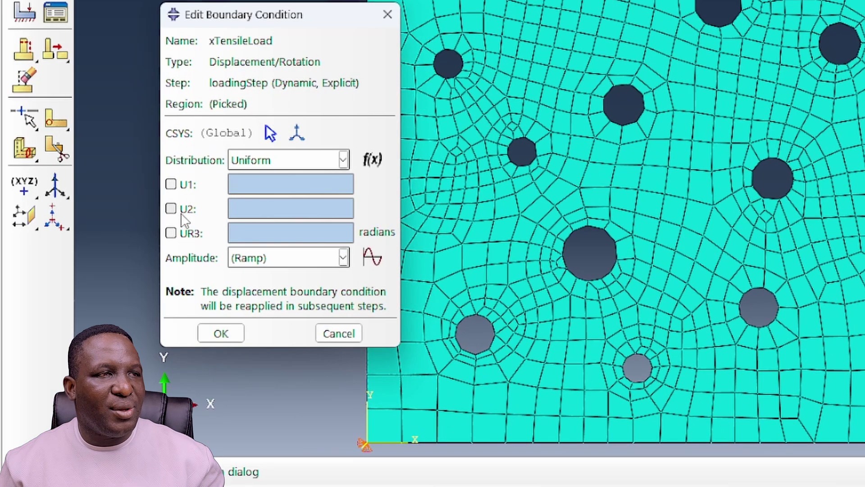
click(60, 251)
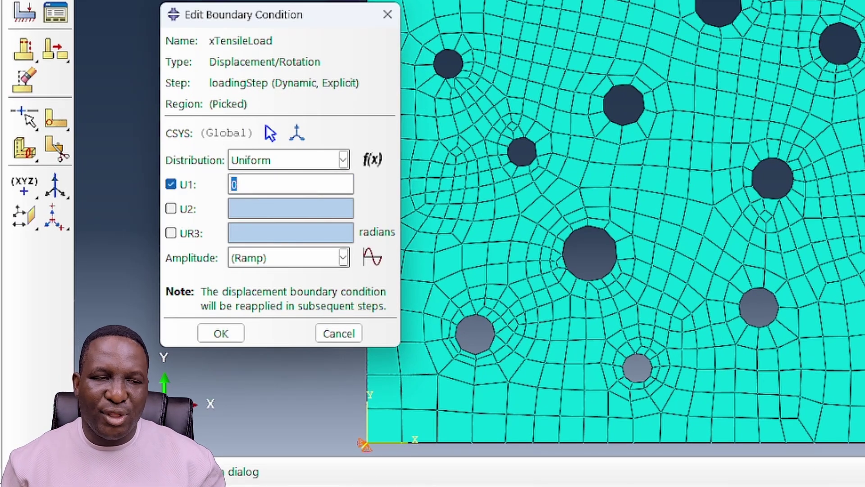
text(15)
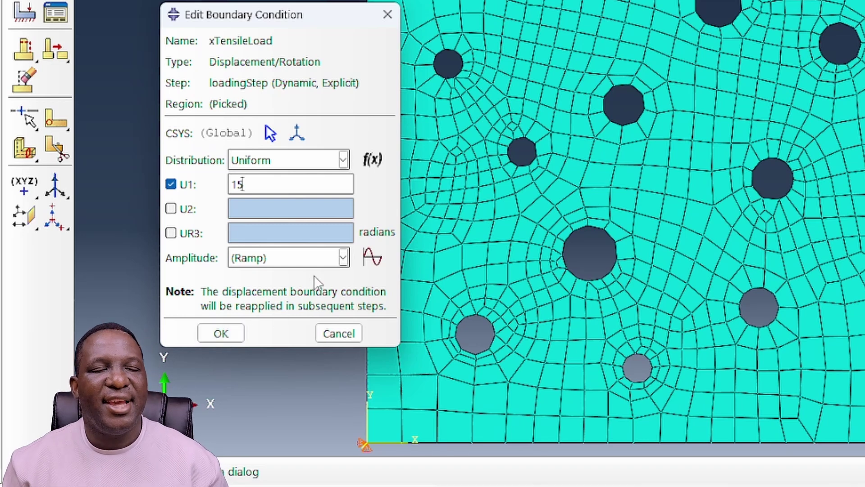
Step: Create tabular amplitude amplitudeCurve and select its time/amp values M20:N30 in Excel
click(336, 260)
click(336, 261)
click(373, 257)
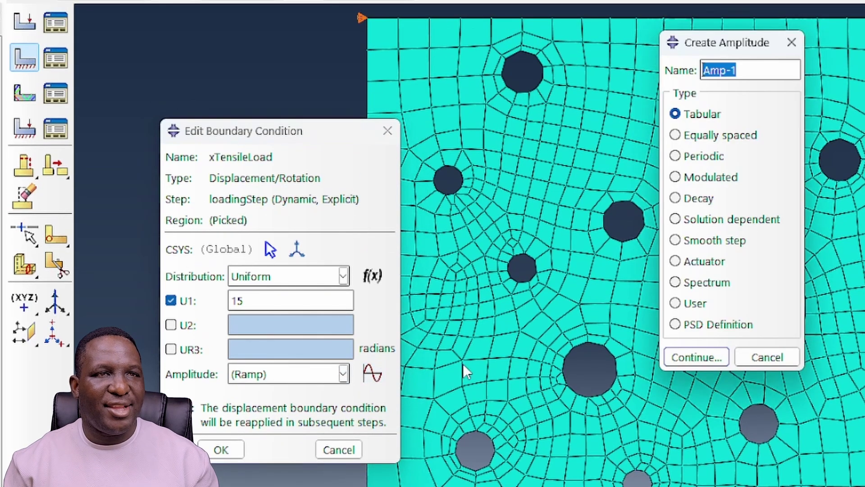
text(amp)
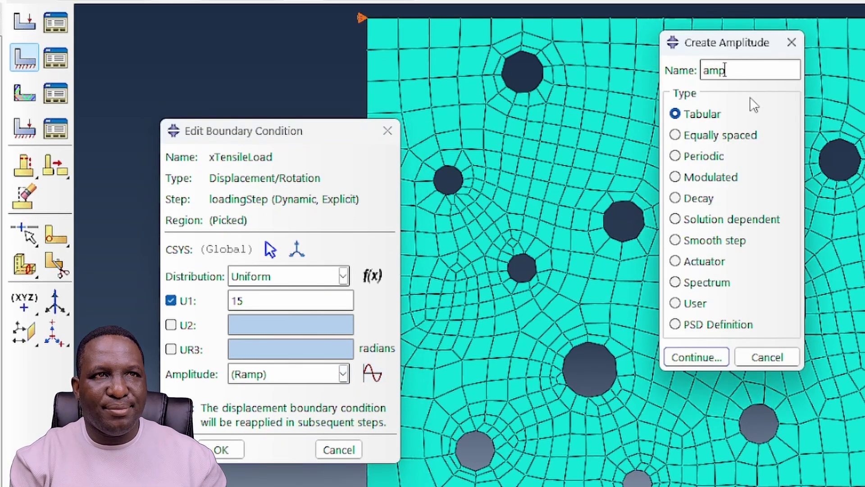
text(litudeCurve)
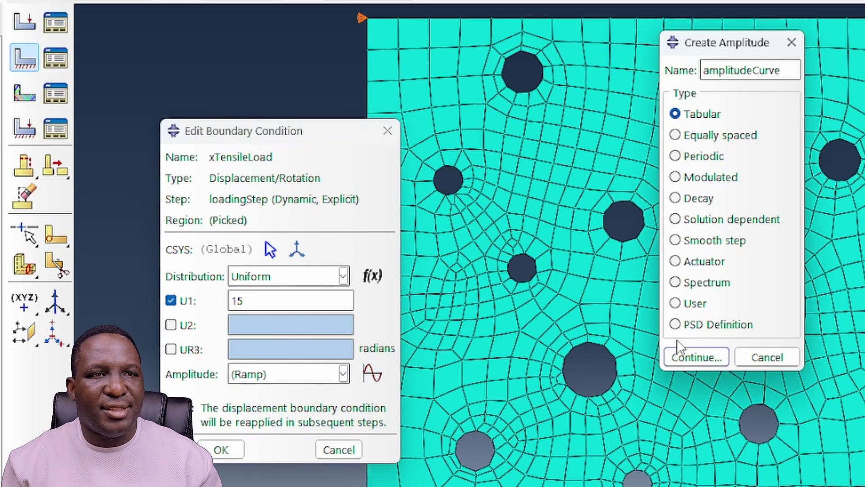
click(696, 358)
click(614, 251)
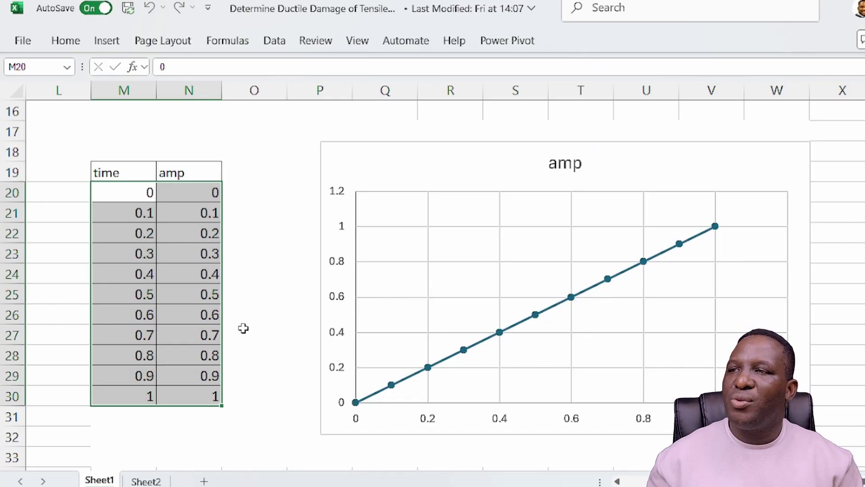
click(255, 334)
drag(140, 192, 202, 388)
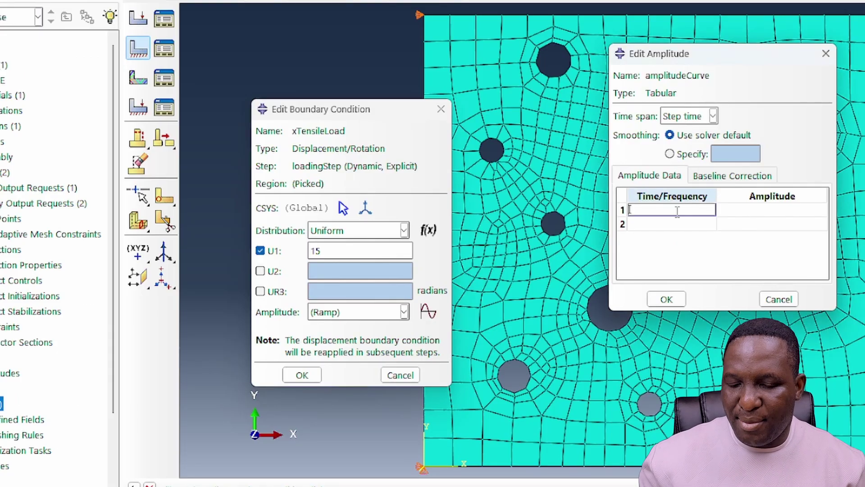
Step: Fill amplitudeCurve with the linear 0–0.4 time/amplitude table and assign it to xTensileLoad
text(0	0 0.1	0.1 0.2	0.2 0.3	0.3 0.4	0.4 0.5	0.5 0.6	0.6 0.7	0.7 0.8	0.8 0.9	0.9 1	1)
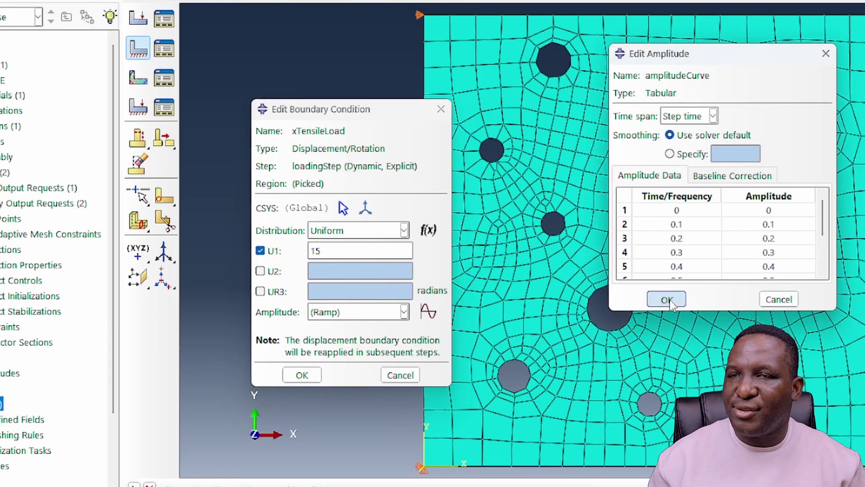
click(666, 299)
click(403, 312)
click(336, 344)
click(304, 375)
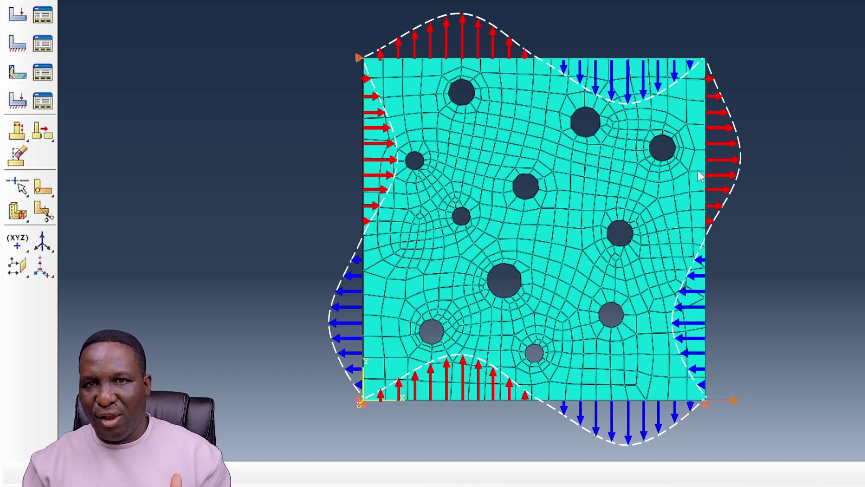
click(702, 389)
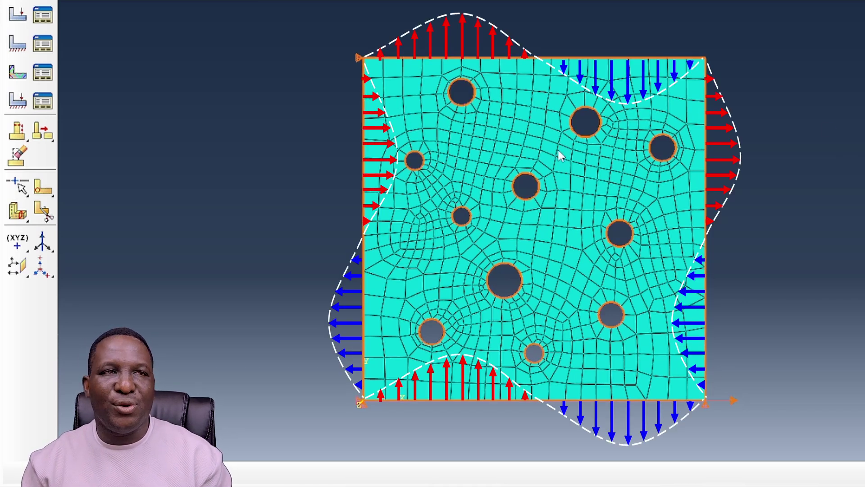
click(615, 408)
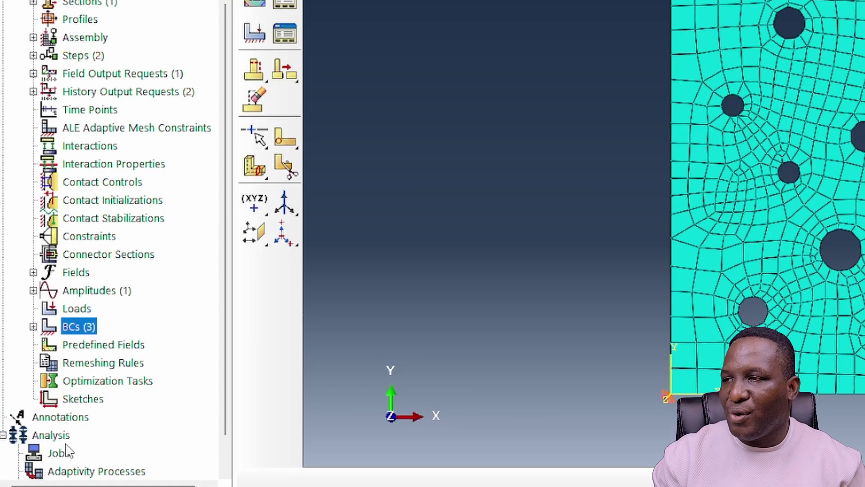
Step: Create analysis job SteelRVE_PBC_DuctileDamage with default settings
double_click(63, 452)
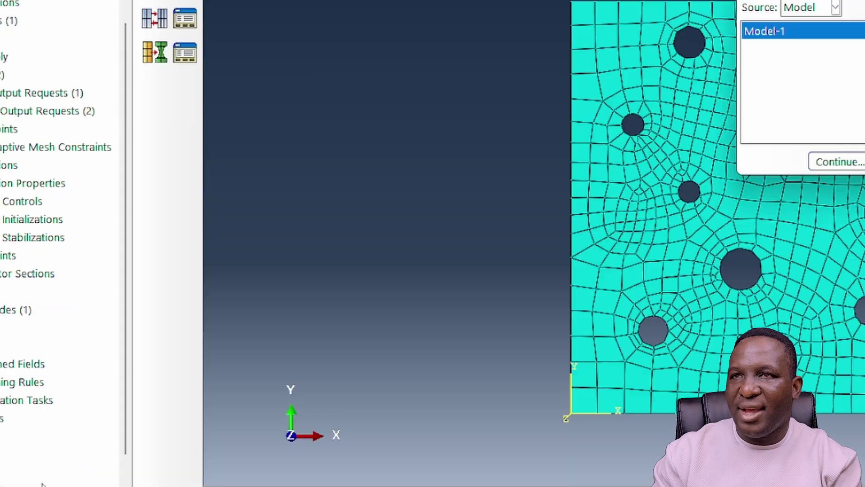
text(SteelRVE_PBC_DuctileDamage)
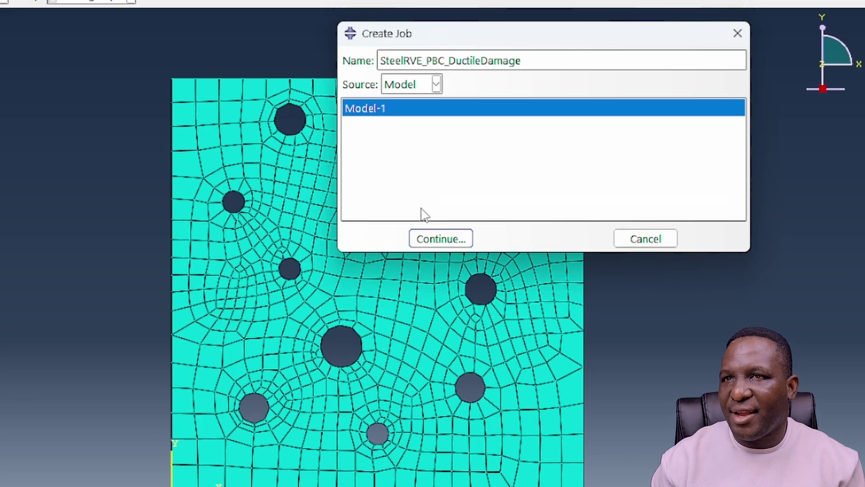
click(443, 240)
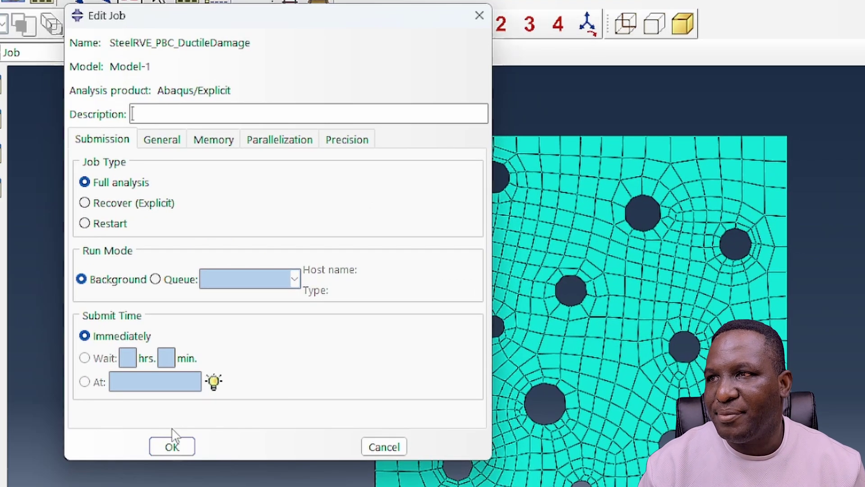
click(171, 446)
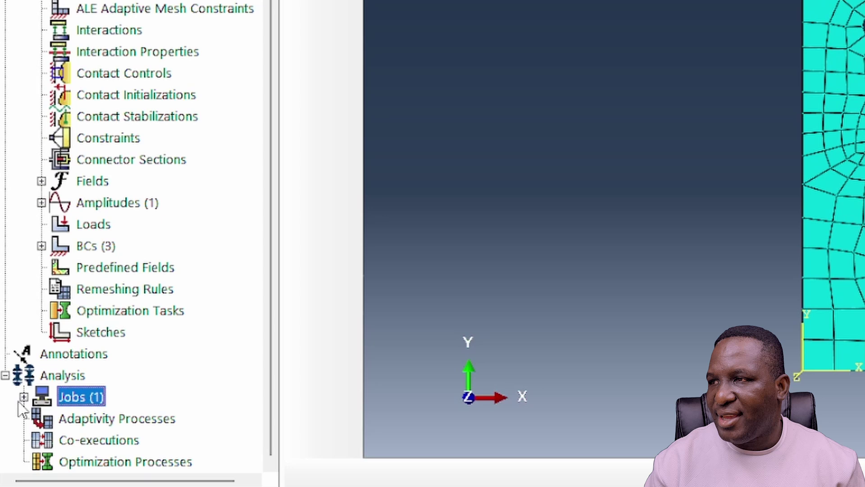
Step: Write the input file for the SteelRVE_PBC_DuctileDamage job
click(24, 397)
right_click(103, 420)
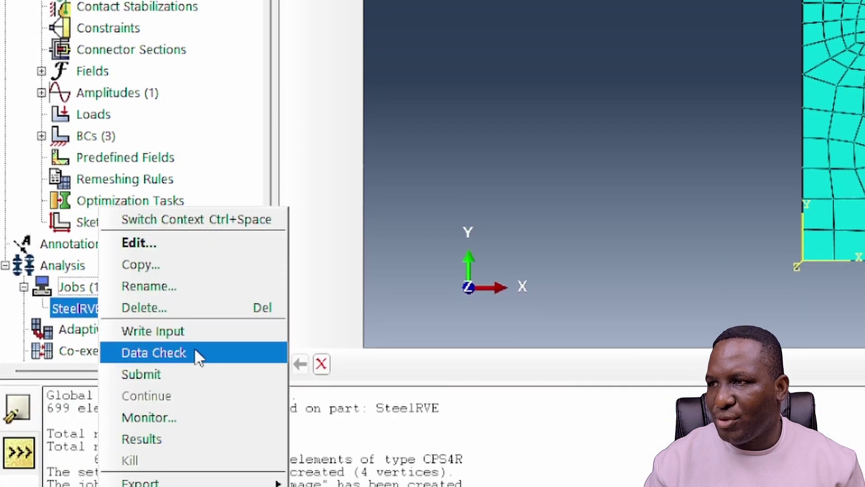
click(198, 332)
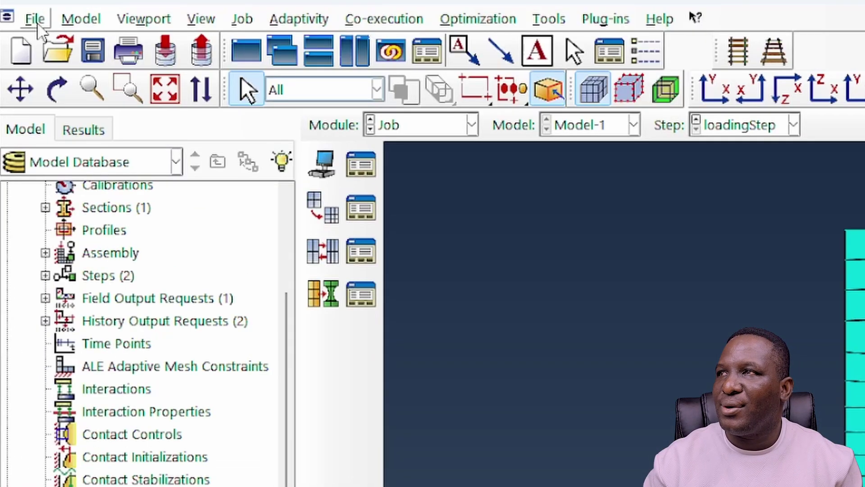
Step: Copy the work directory path C:\ABAQUS\CMVideos\WorkingDirectory from the Set Work Directory dialog
click(36, 20)
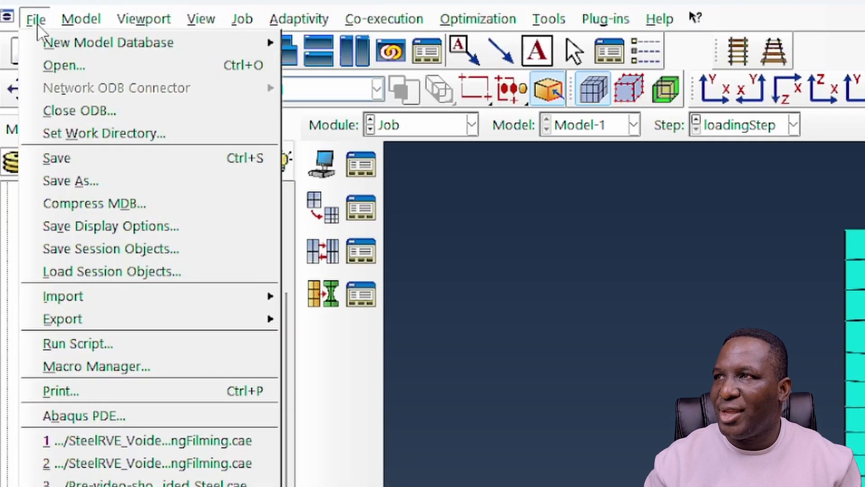
click(77, 133)
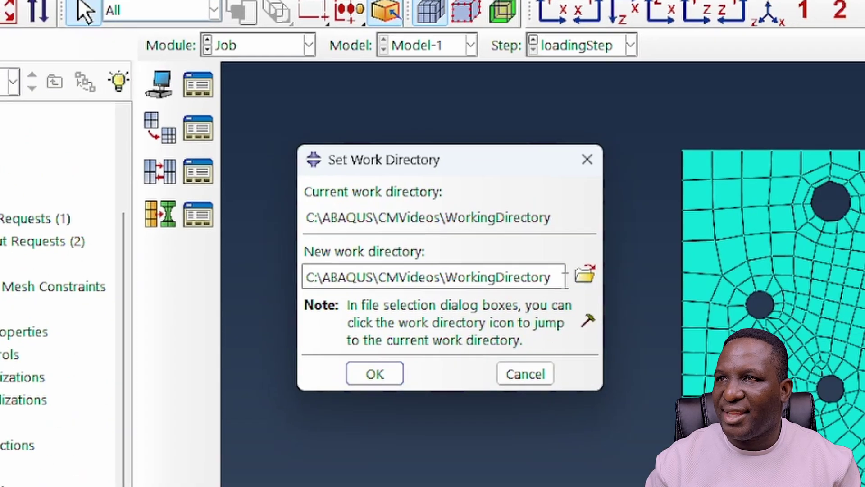
drag(714, 357, 420, 370)
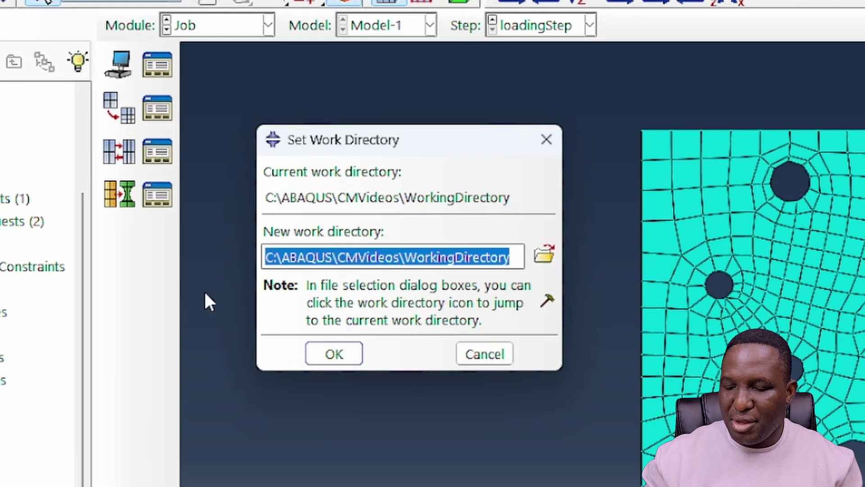
key(ctrl+c)
click(337, 357)
click(337, 356)
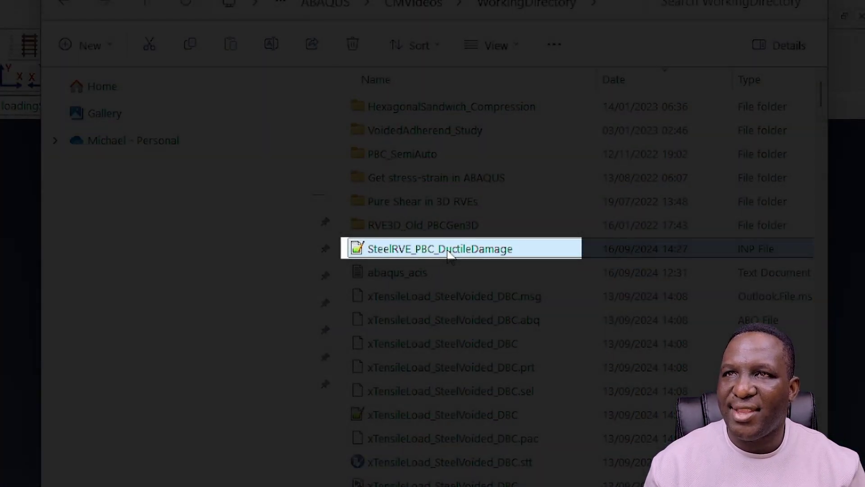
Step: Copy SteelRVE_PBC_DuctileDamage.inp from the WorkingDirectory folder
right_click(451, 257)
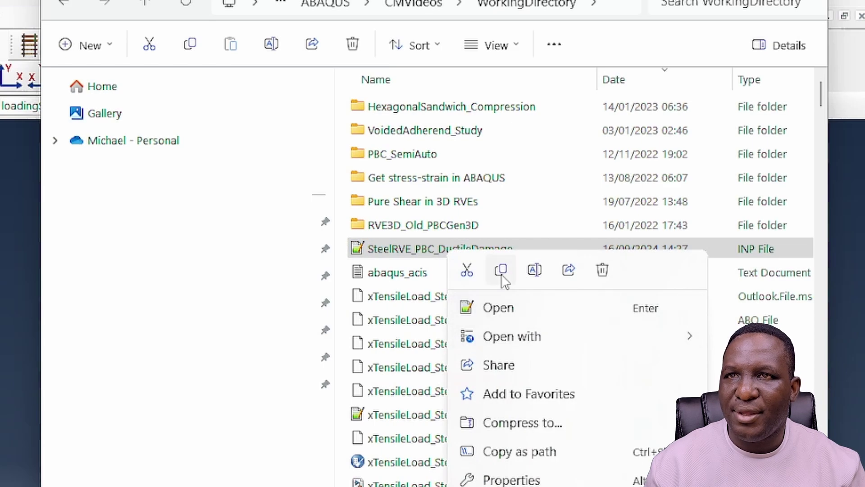
click(502, 277)
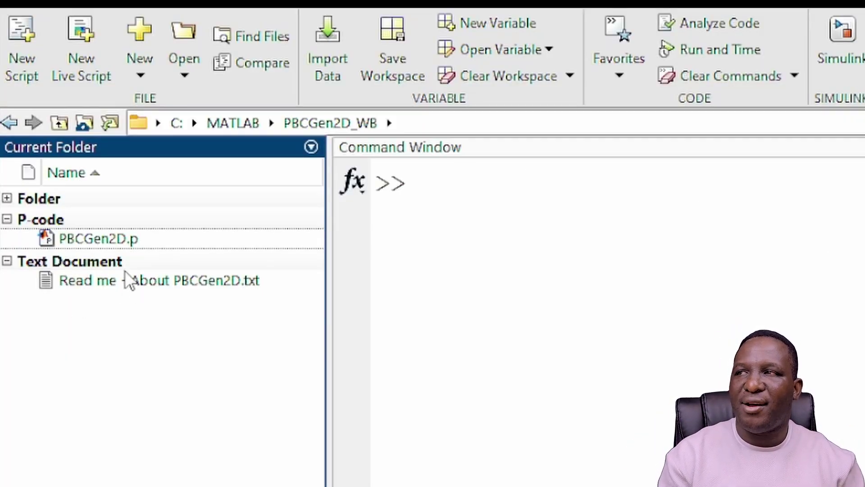
Step: Run the PBCGen2D.p script on the pasted SteelRVE_PBC_DuctileDamage input
click(79, 240)
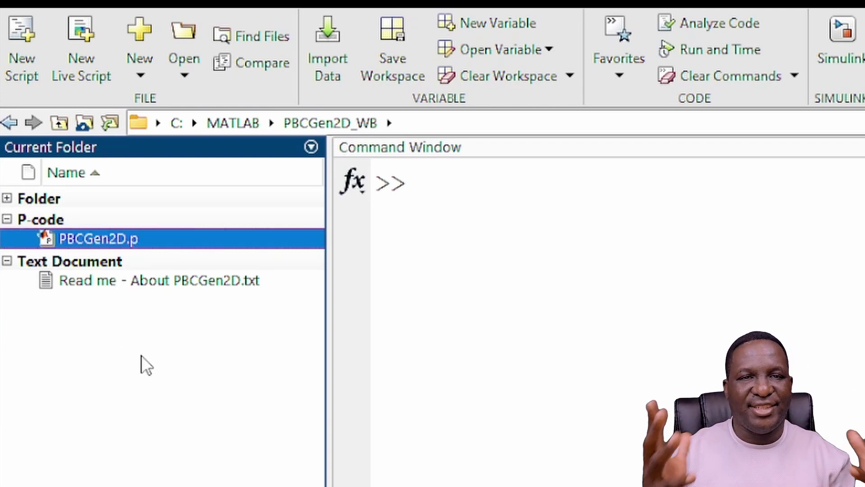
click(162, 358)
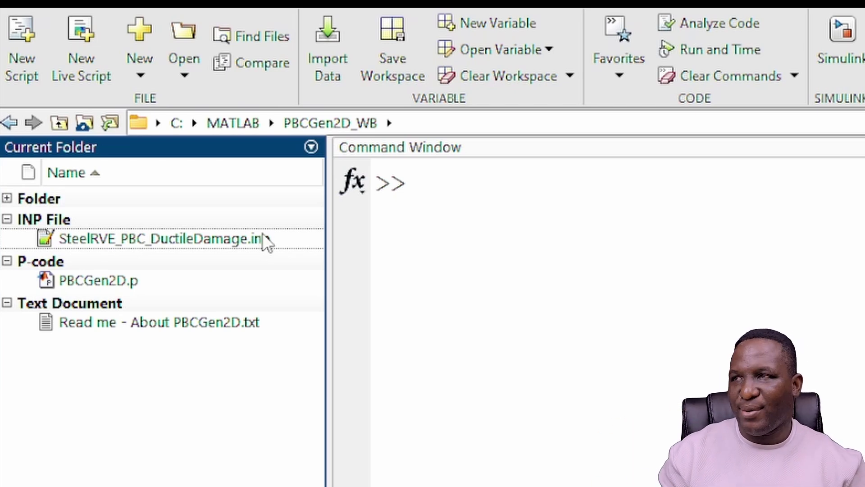
click(63, 286)
right_click(125, 288)
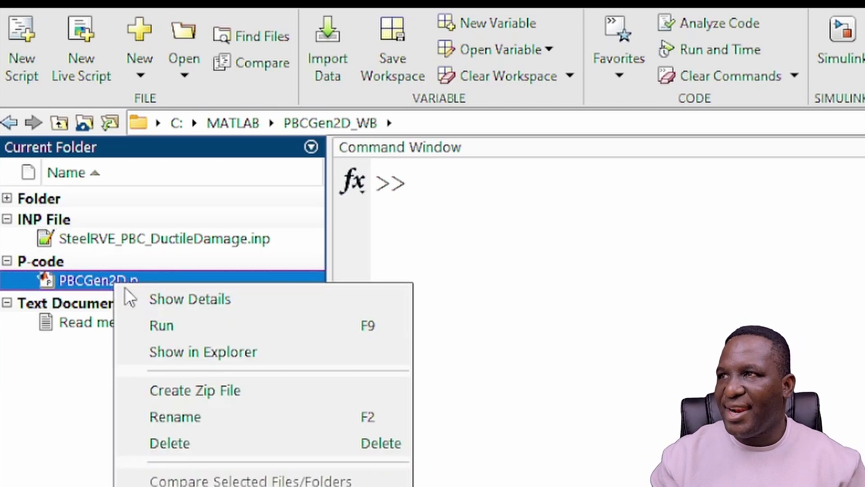
click(194, 328)
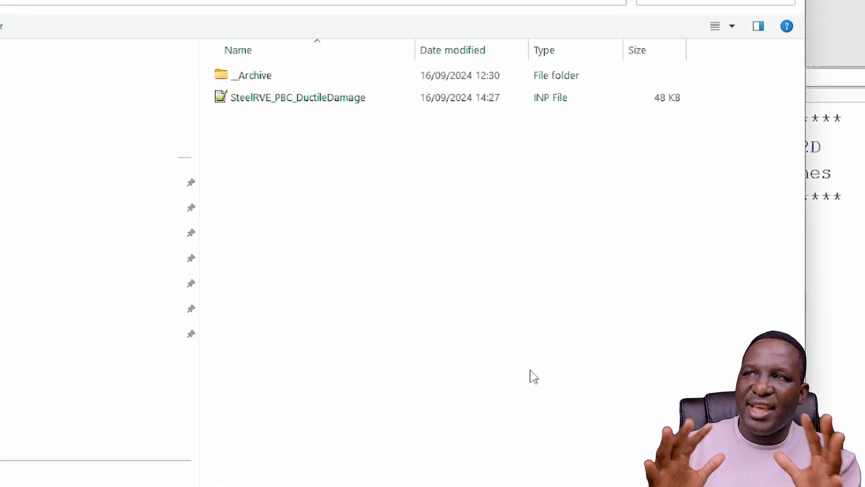
Step: Expand the JOBS_SteelRVE_PBC_DuctileDamage_1 folder and widen the file list to show full names
click(306, 109)
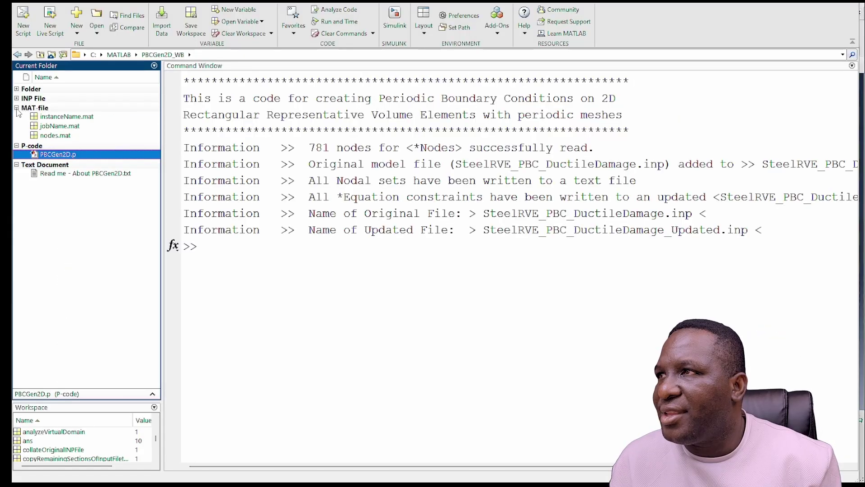
click(16, 108)
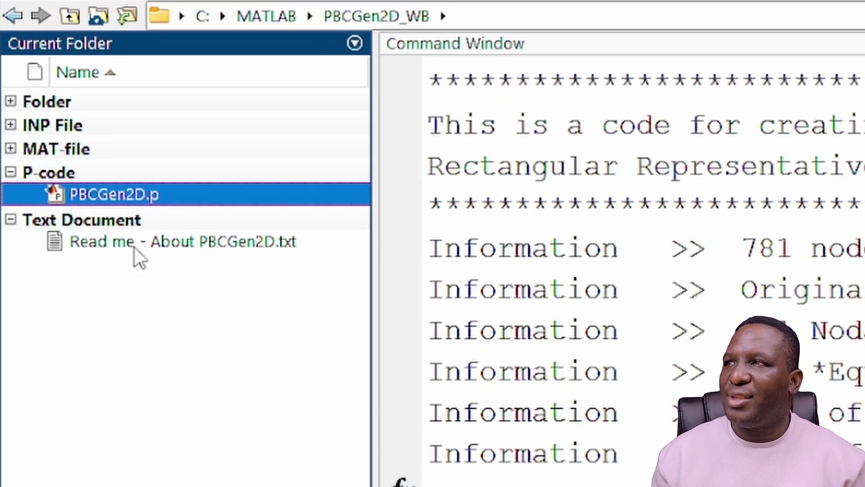
click(10, 101)
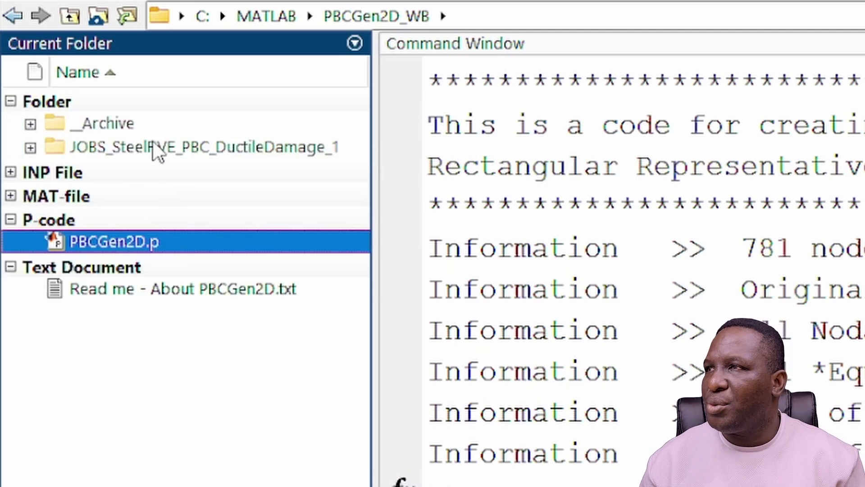
click(31, 148)
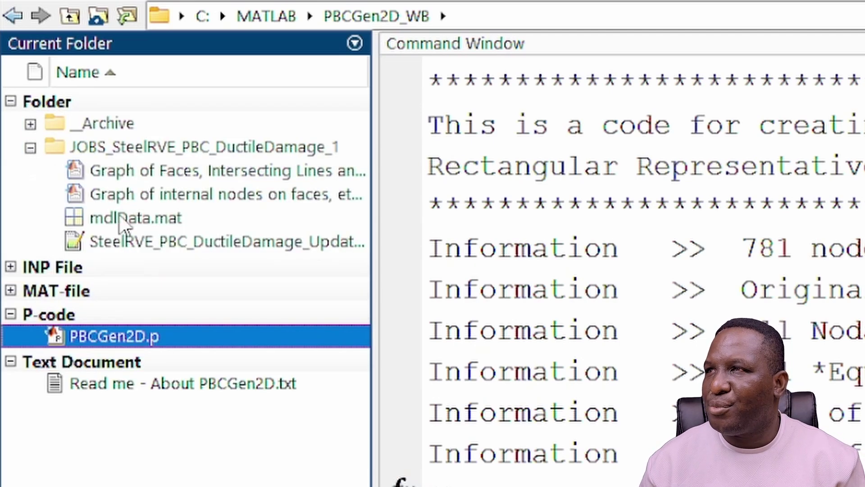
drag(372, 205, 643, 226)
Step: Open the _Updated.inp in Notepad++, review its XEdge *Equation blocks, and copy the job folder path
double_click(99, 149)
click(297, 198)
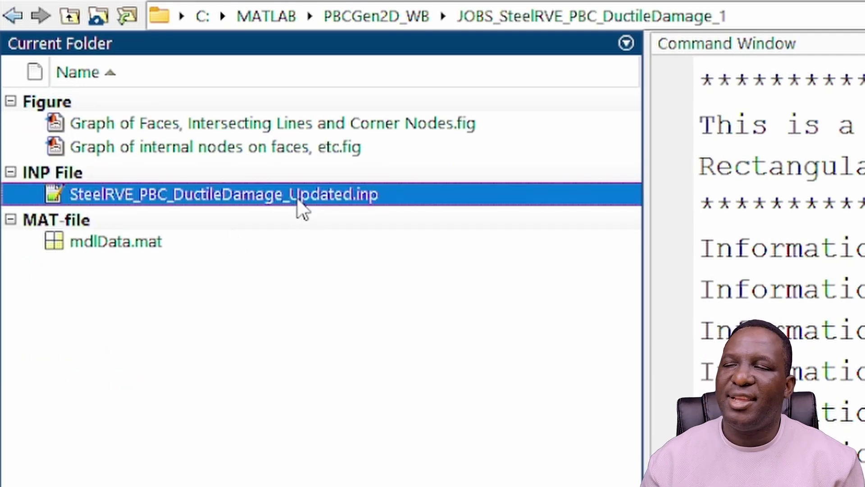
right_click(348, 199)
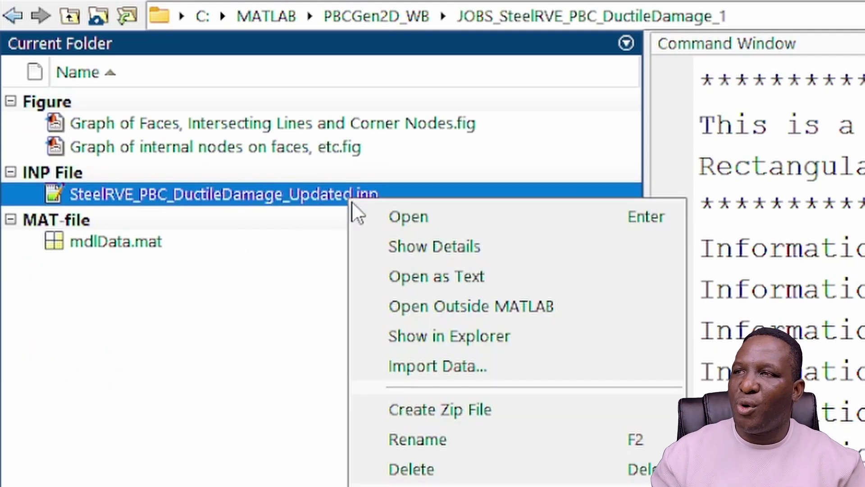
click(468, 305)
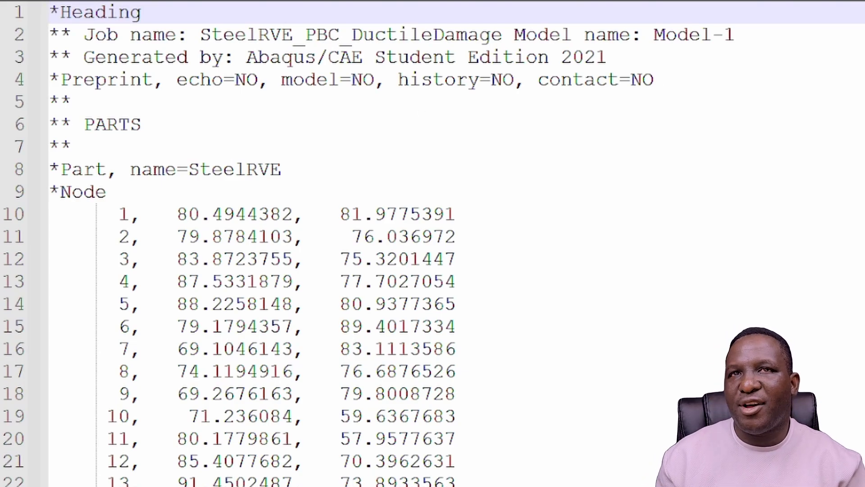
scroll(433, 244, down, 20)
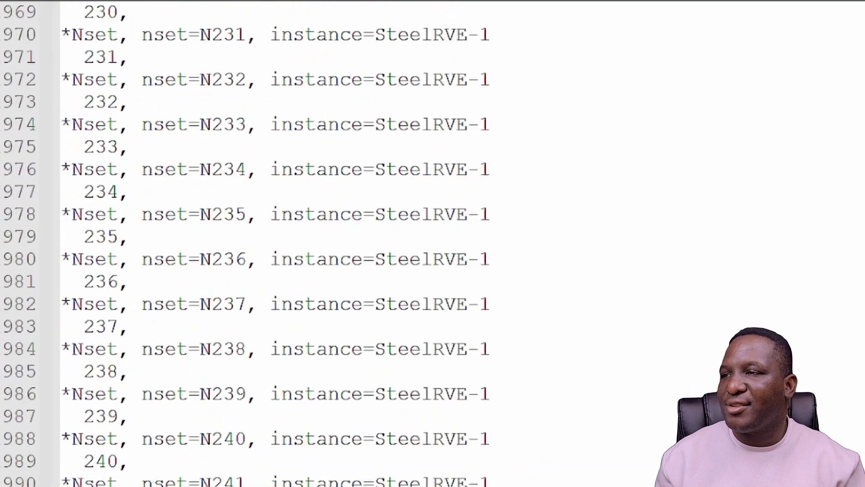
scroll(433, 244, down, 20)
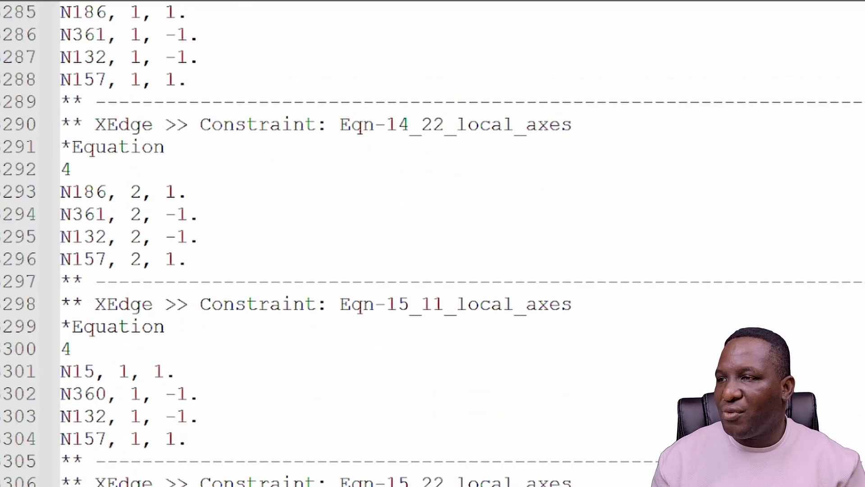
drag(50, 483, 35, 110)
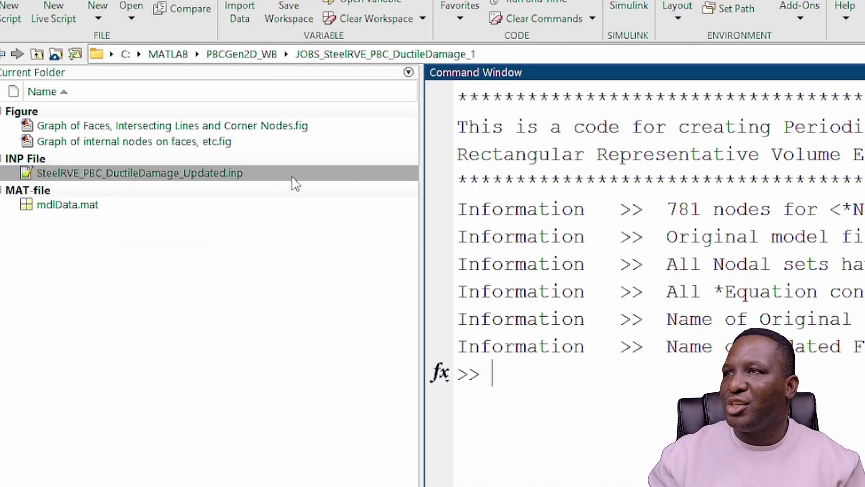
click(541, 56)
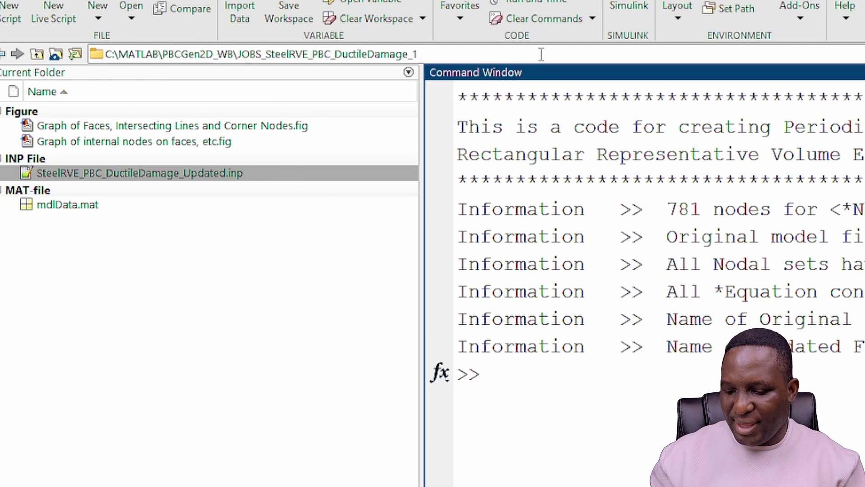
click(540, 57)
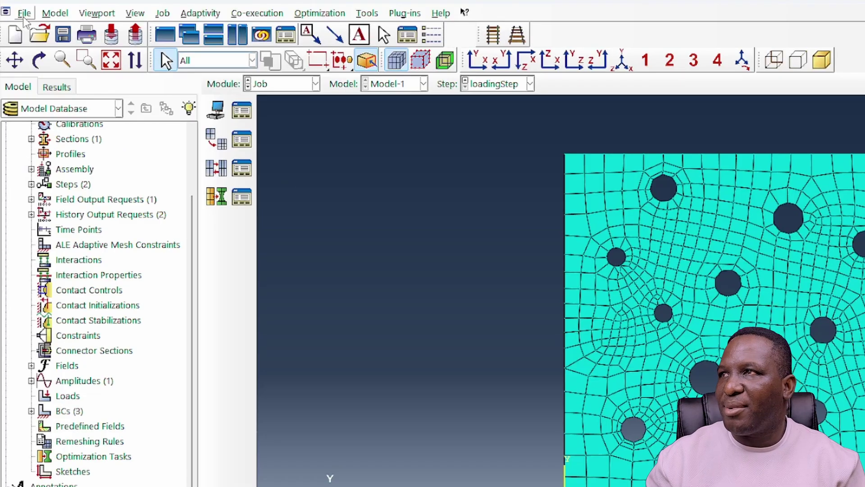
Step: Import SteelRVE_PBC_DuctileDamage_Updated.inp from the job folder as a new model
click(25, 13)
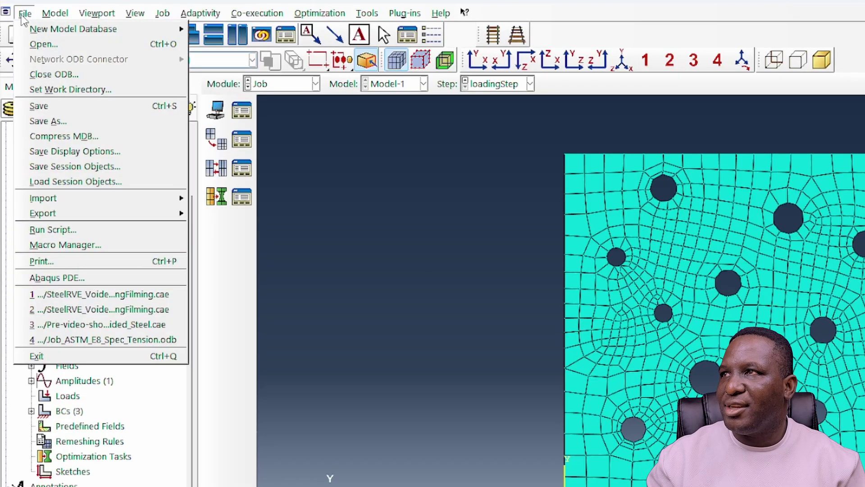
mouse_move(113, 198)
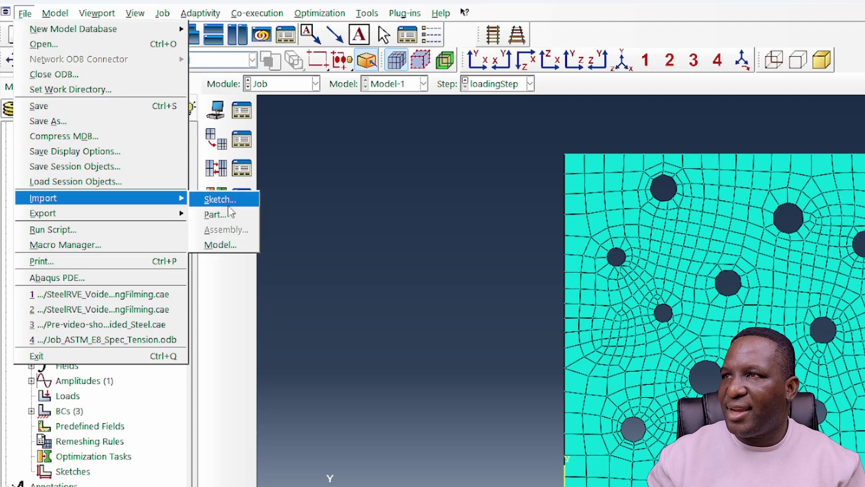
click(230, 247)
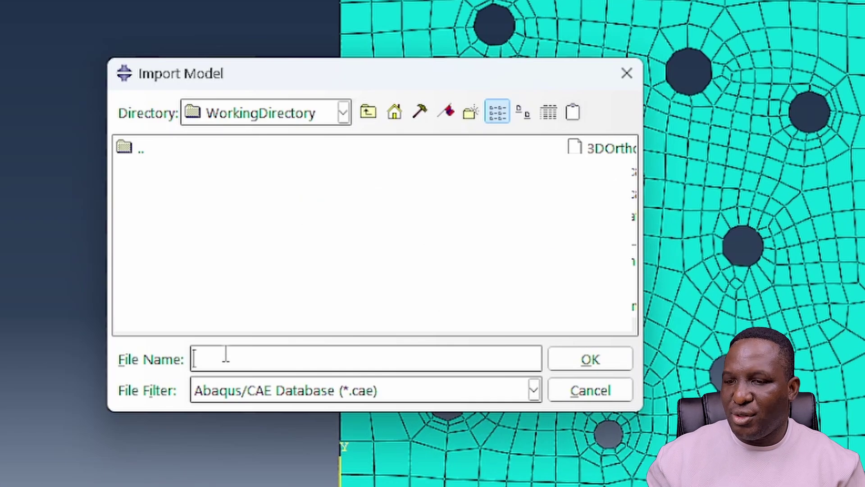
key(ctrl+v)
key(Return)
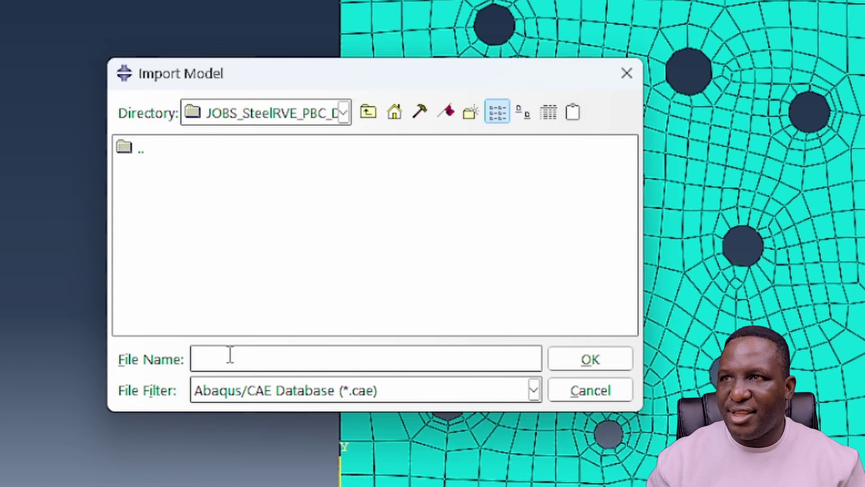
click(311, 399)
click(290, 436)
click(271, 171)
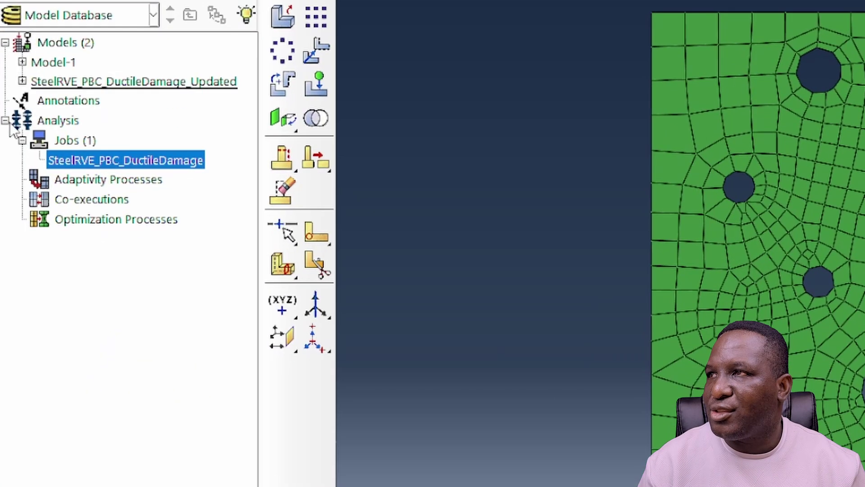
click(4, 120)
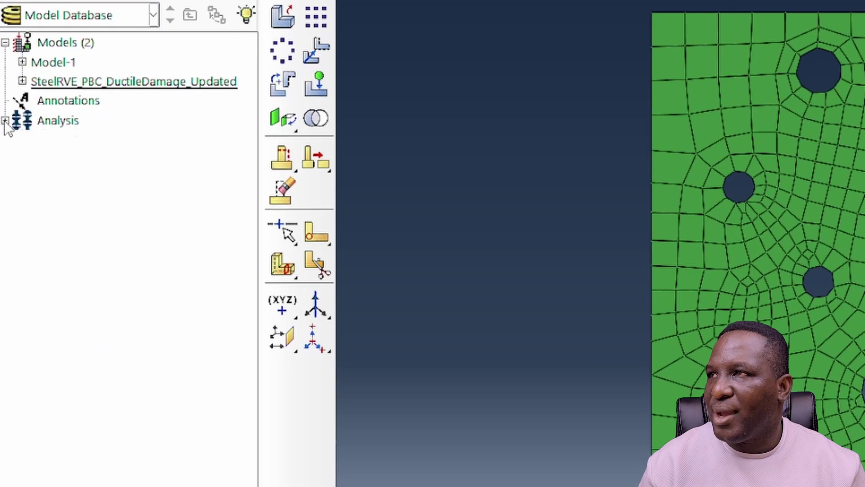
Step: Expand the imported model in the tree and widen the model tree panel
click(22, 81)
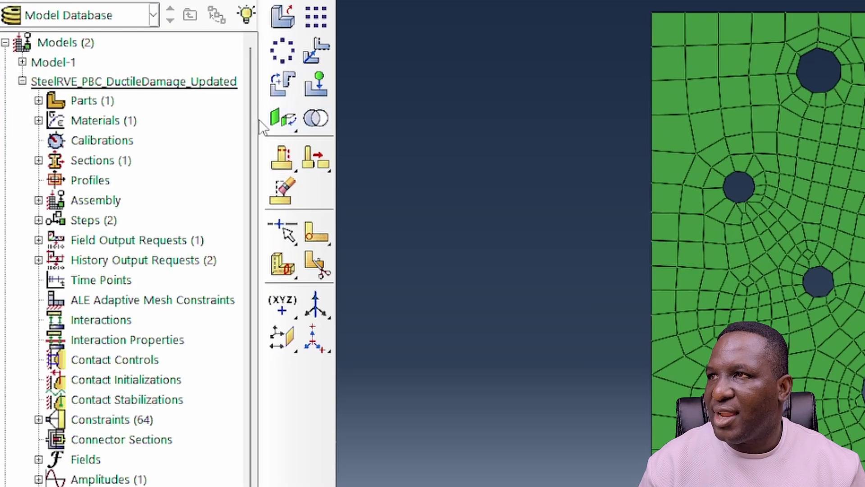
drag(260, 134, 385, 133)
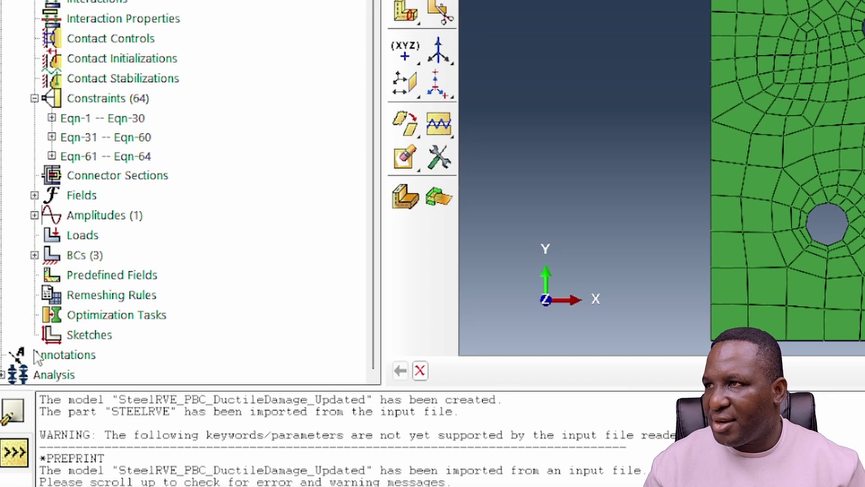
scroll(247, 91, up, 1)
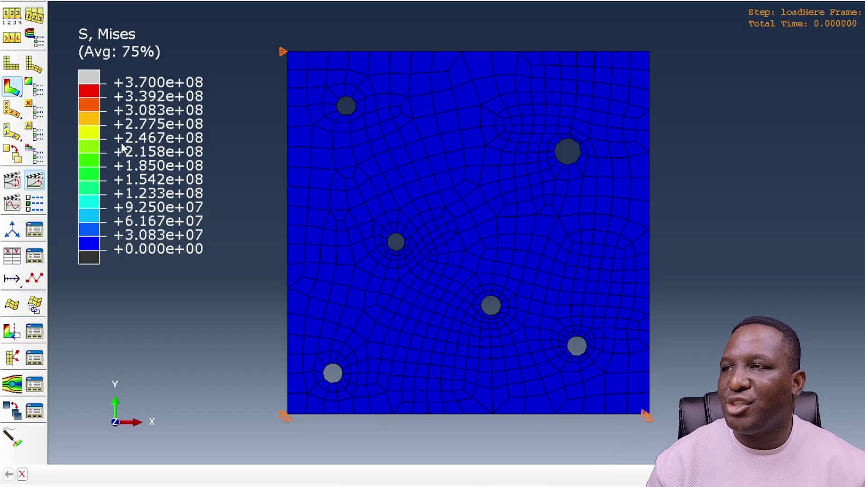
Step: Animate the time history and advance the Mises results through frames 9, 13 and 17 to fracture
click(32, 182)
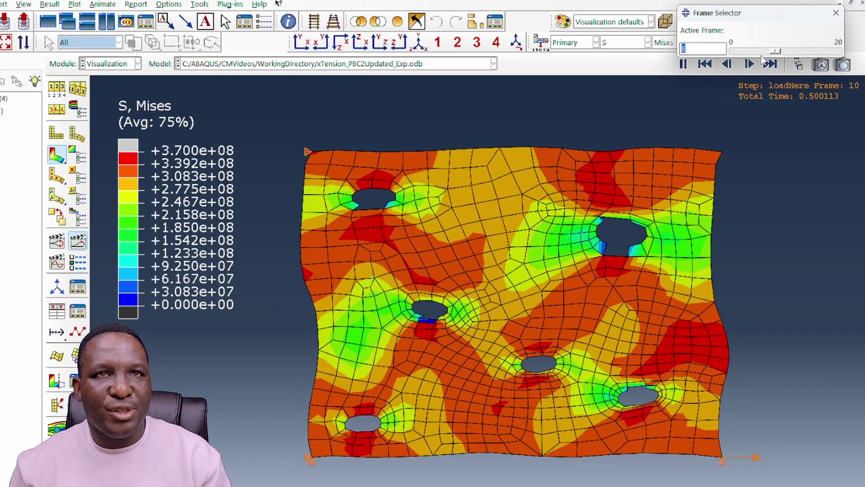
drag(767, 52, 792, 57)
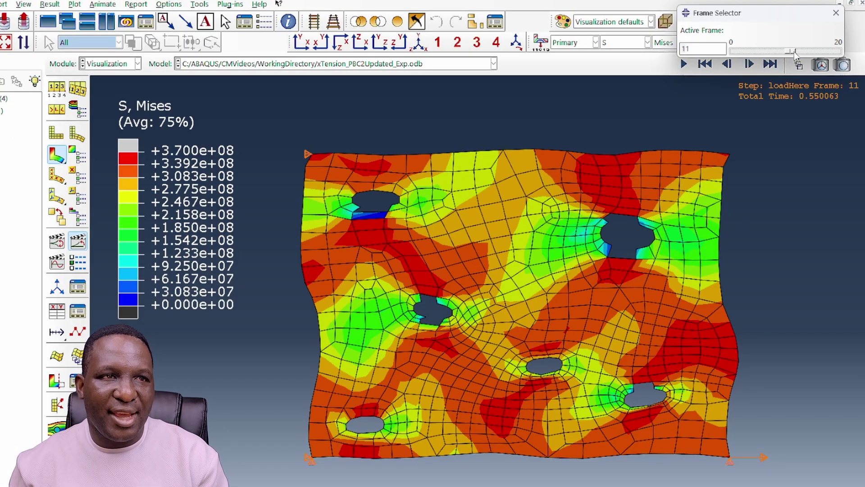
drag(795, 51, 804, 51)
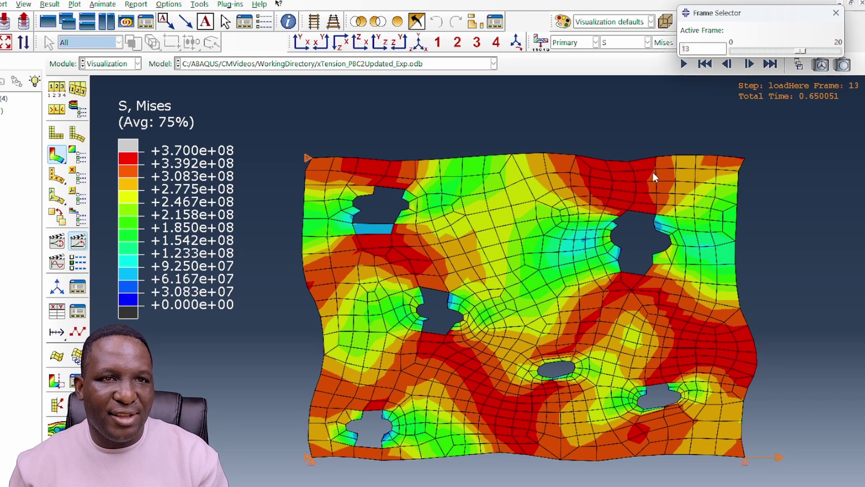
drag(803, 54, 832, 62)
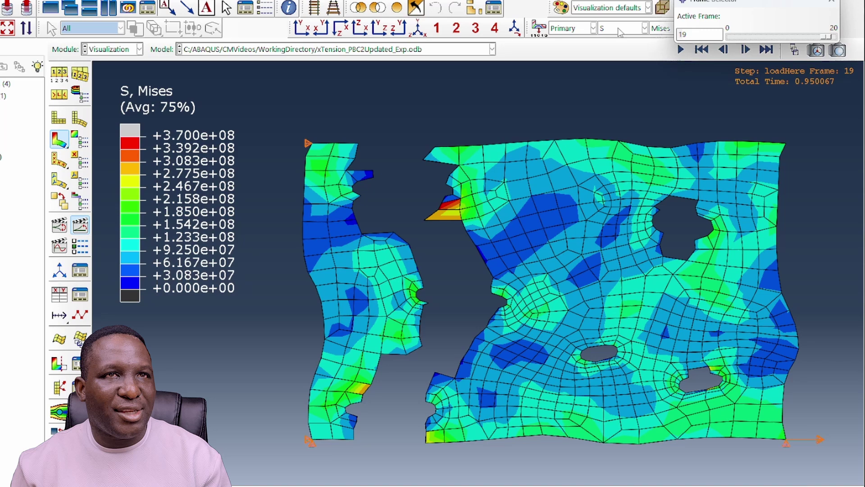
Step: Plot plastic strain PE from an early loading frame, zooming in and out on the plate
click(648, 42)
click(614, 66)
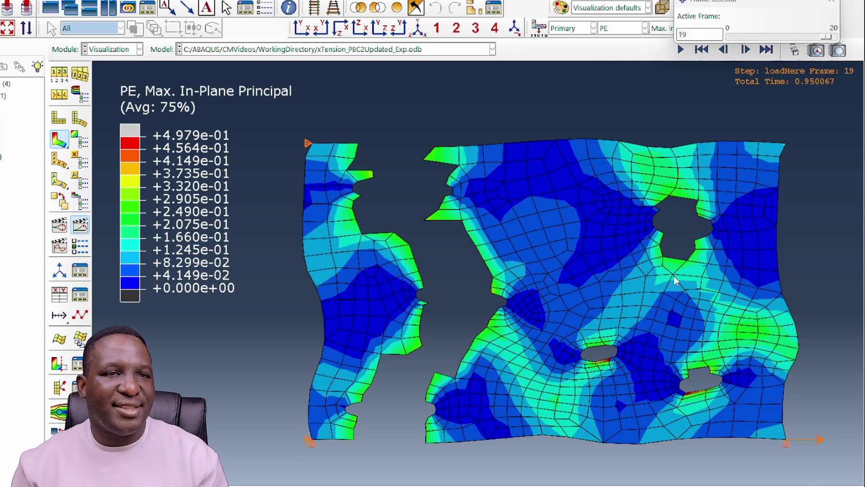
drag(832, 40, 749, 40)
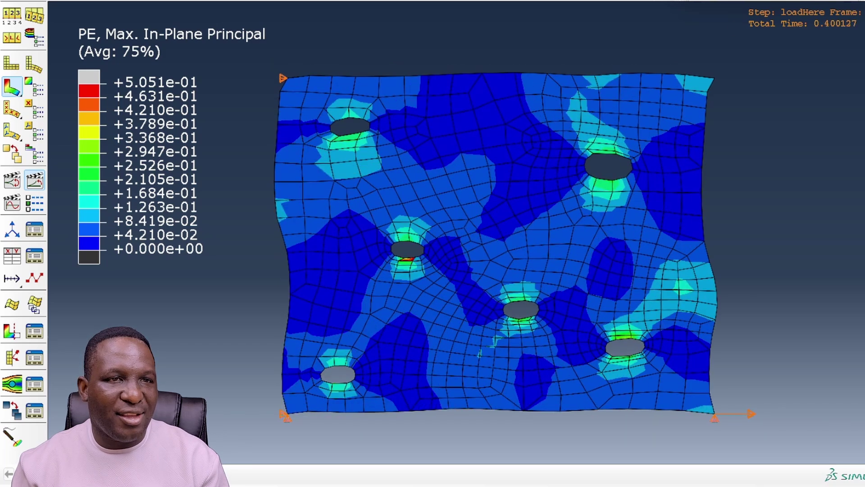
scroll(412, 256, up, 2)
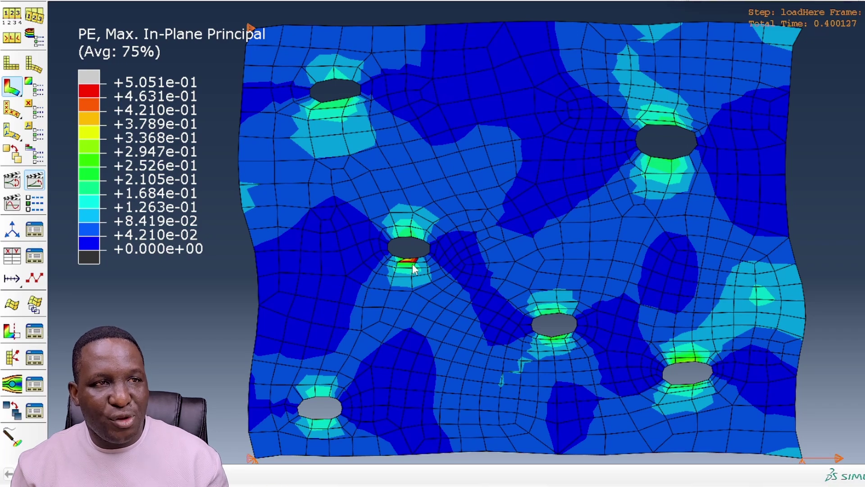
scroll(744, 68, down, 2)
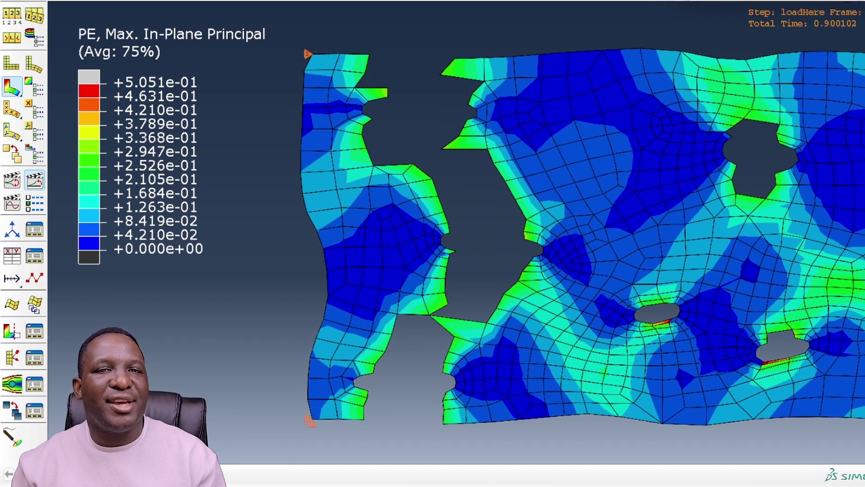
scroll(716, 175, down, 2)
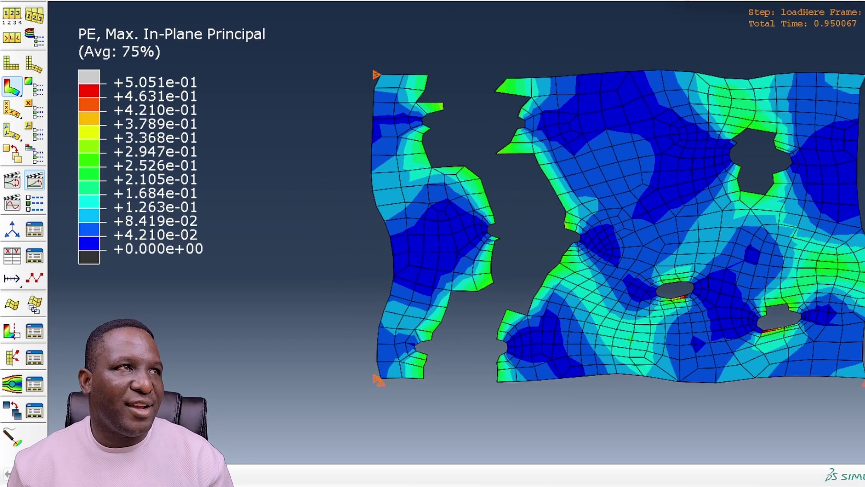
scroll(303, 137, down, 1)
click(631, 0)
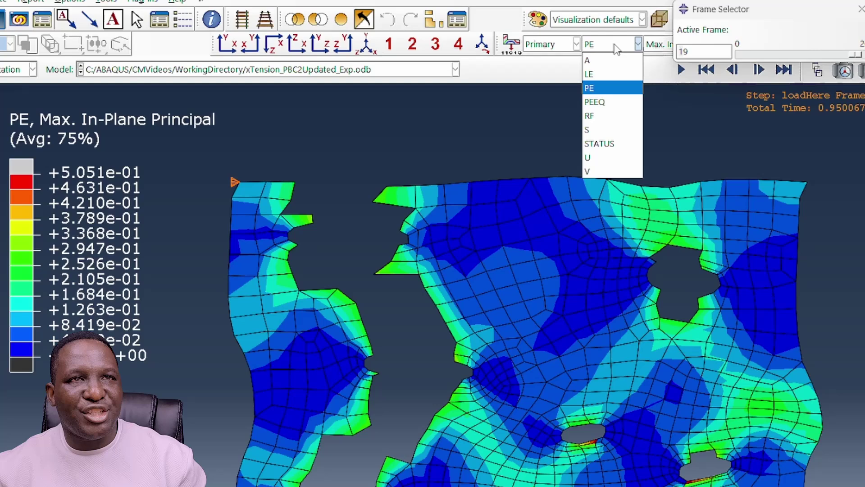
Step: Switch the contour to stress S and display its S12 shear component
click(601, 130)
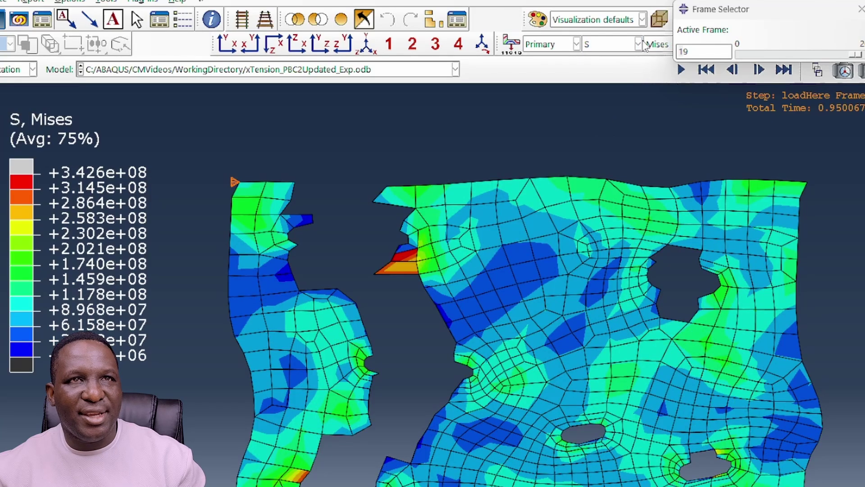
click(645, 47)
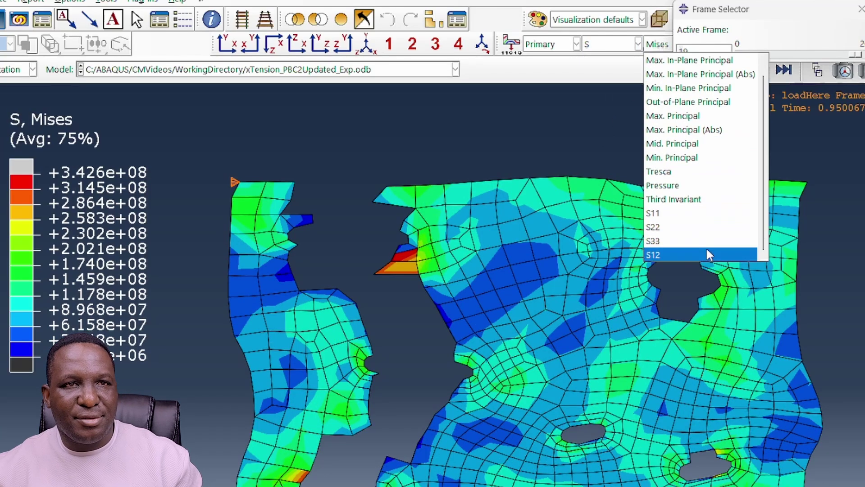
click(706, 254)
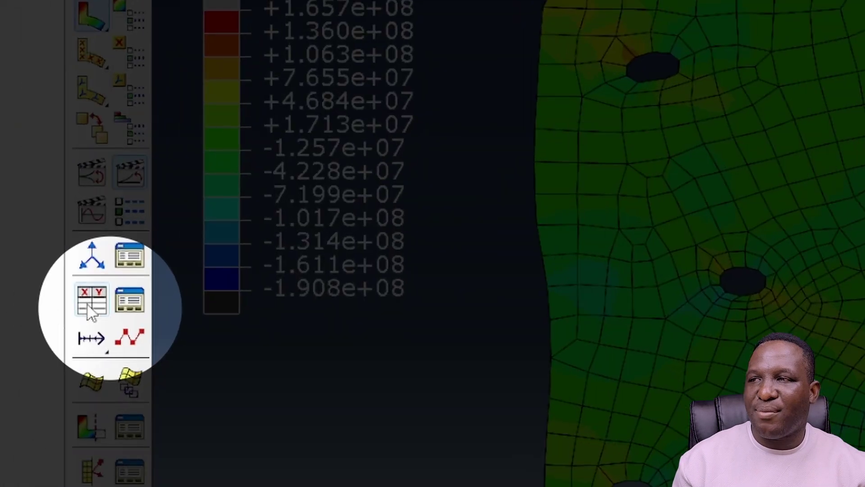
Step: Create X-Y data from ODB history output, selecting the eight CORNERNODES coordinate (COOR) histories
click(20, 273)
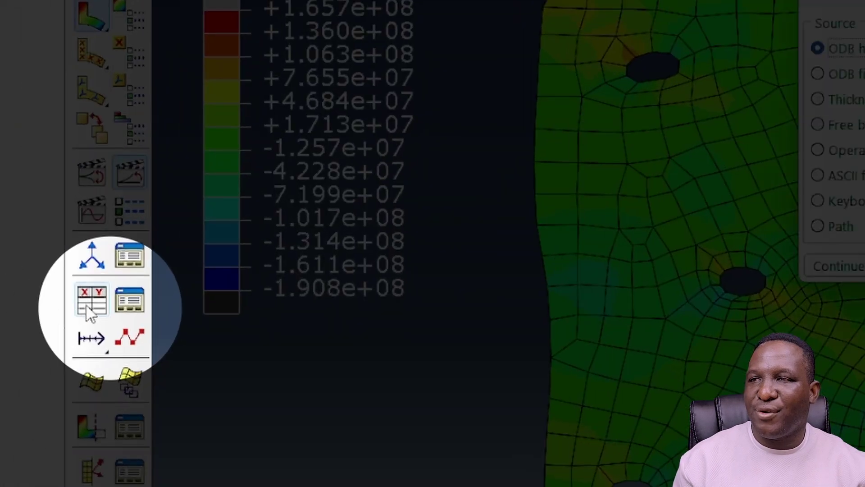
click(543, 250)
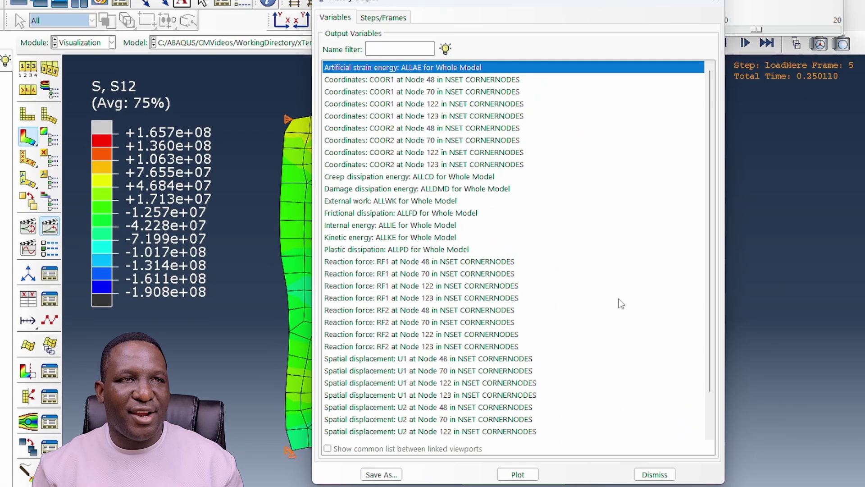
click(498, 80)
shift+click(489, 164)
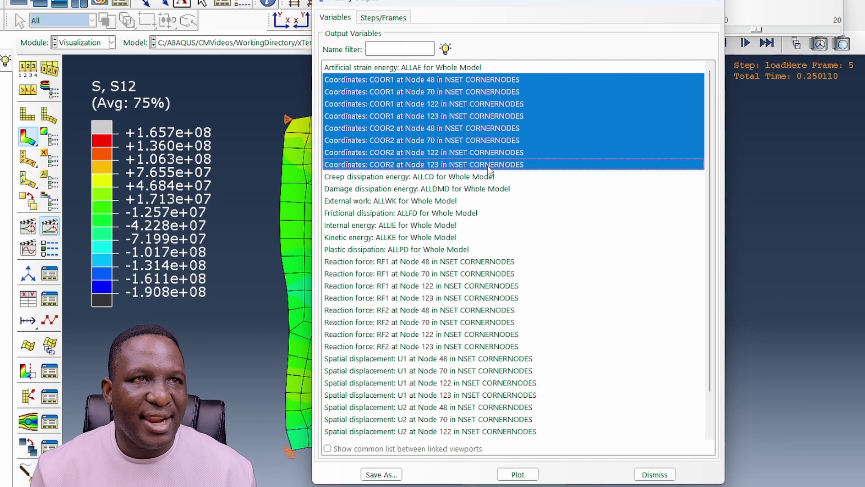
Step: Add the corner-node RF and U histories and plot all against time for nodes 48, 70, 122, 123
ctrl+click(482, 262)
shift+click(512, 432)
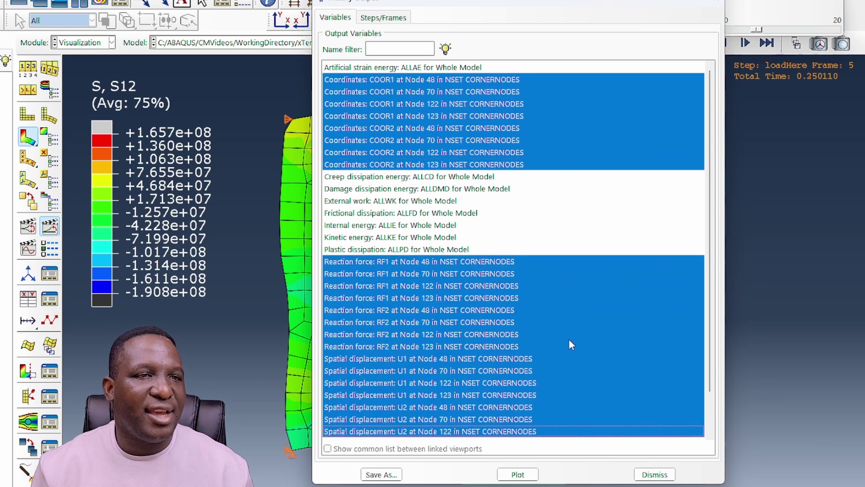
scroll(586, 289, down, 1)
scroll(654, 284, up, 1)
scroll(730, 316, down, 4)
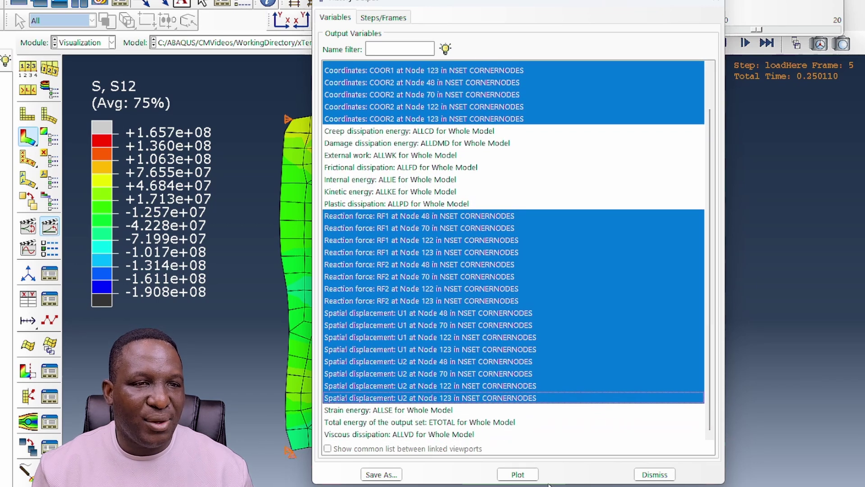
click(518, 474)
click(654, 474)
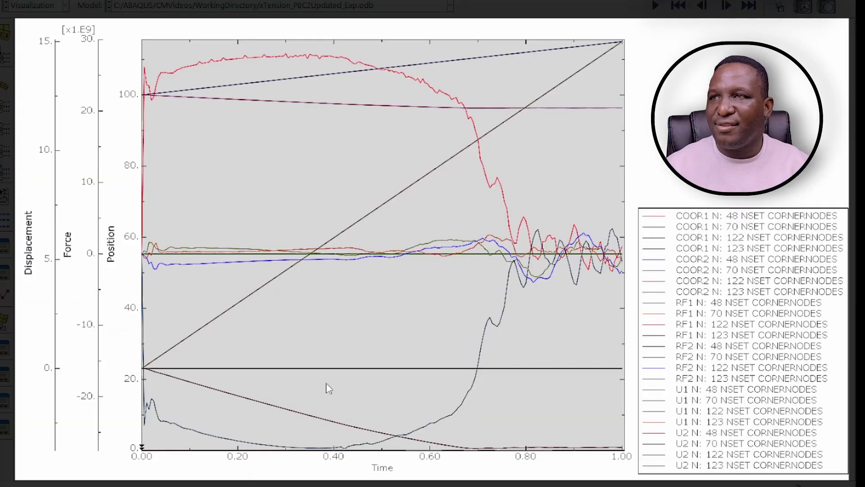